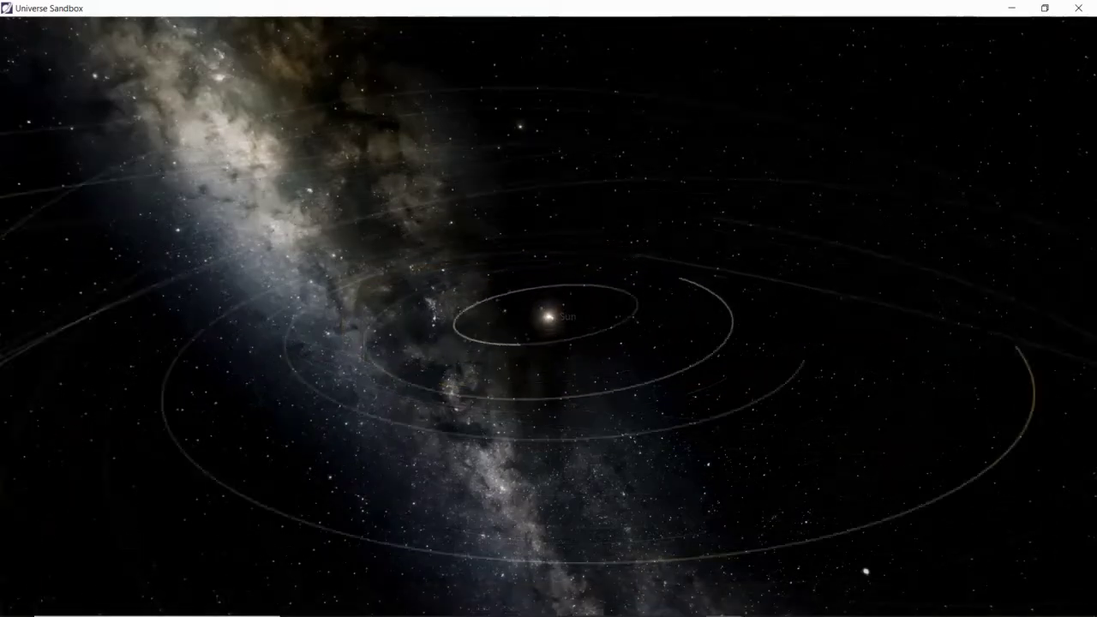
# Step: Examine the Sun's overview properties, including its mass, radius, temperature, speed and rotational period
pyautogui.scroll(10, 548, 317)
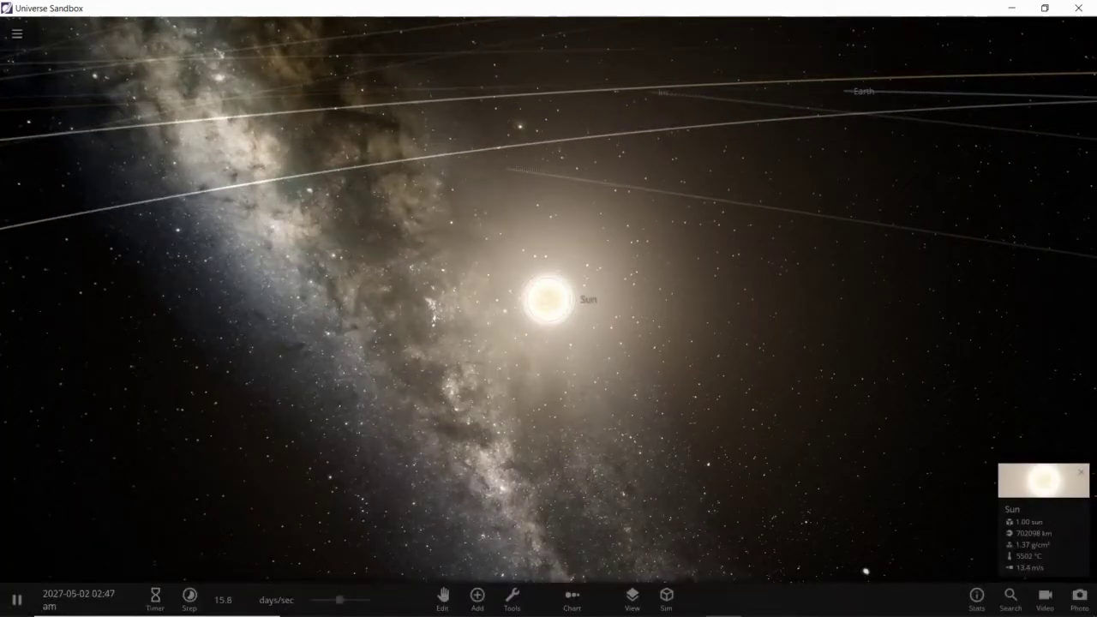
pyautogui.click(1028, 480)
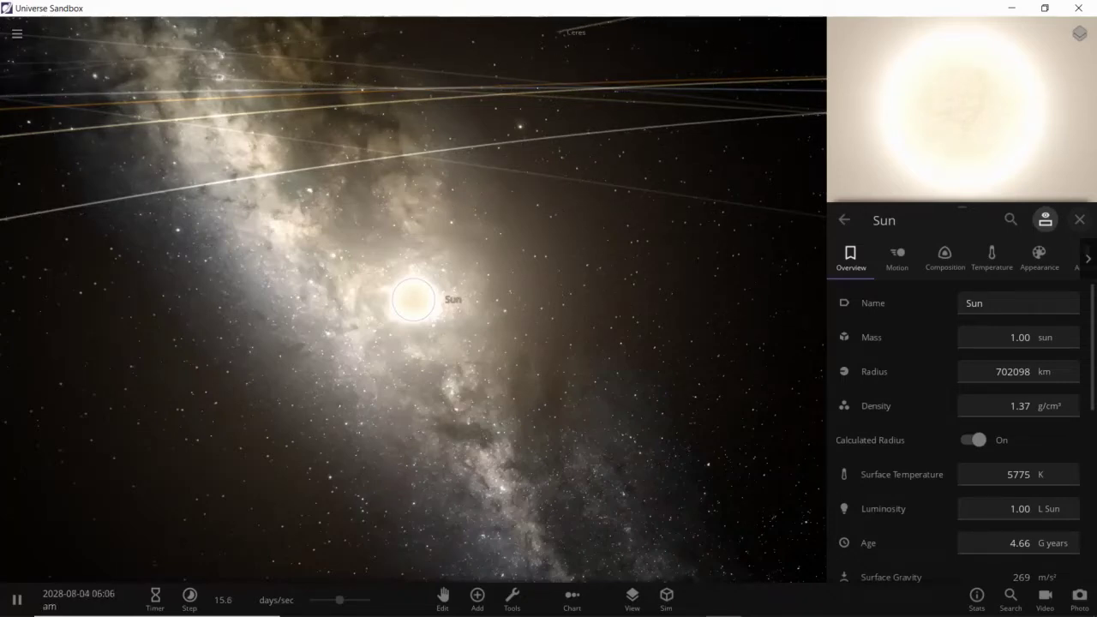
pyautogui.scroll(2, 412, 299)
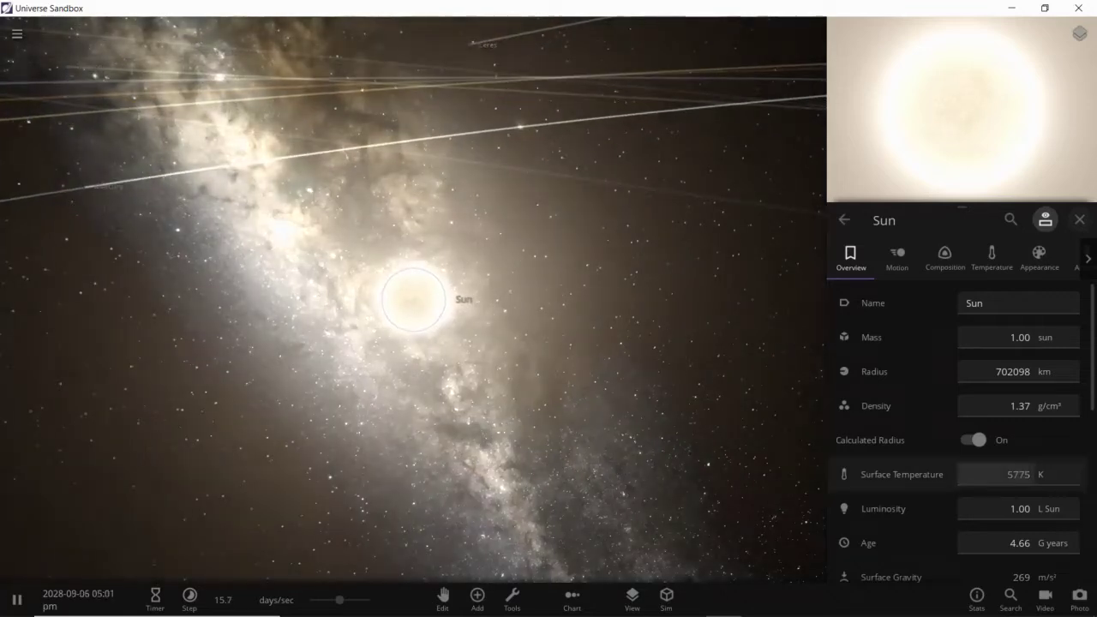
pyautogui.scroll(-3, 957, 428)
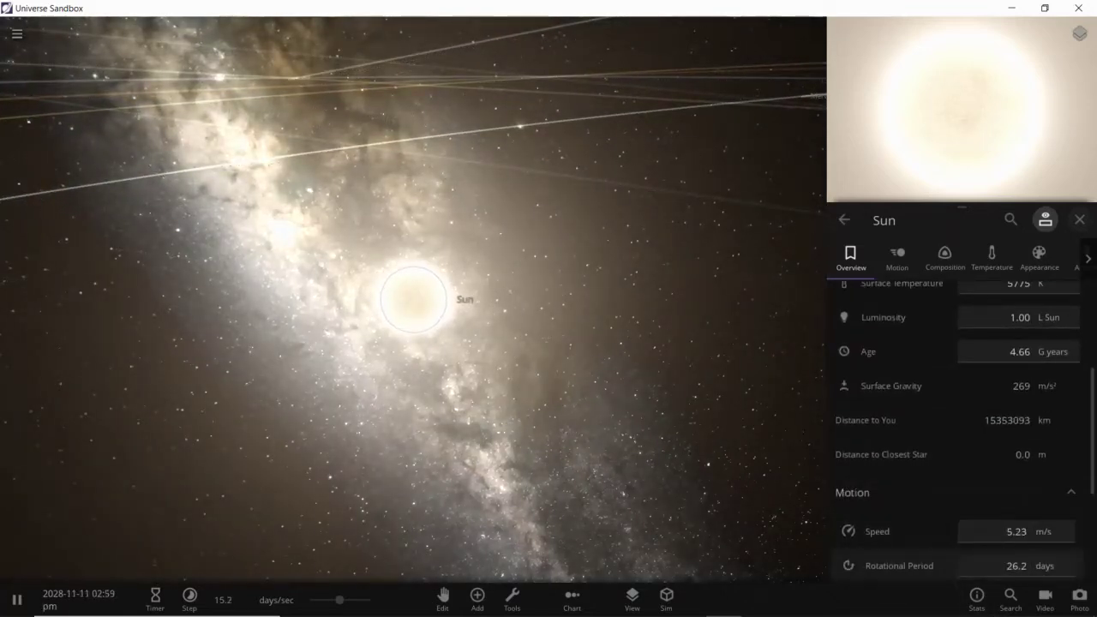
pyautogui.moveTo(899, 565)
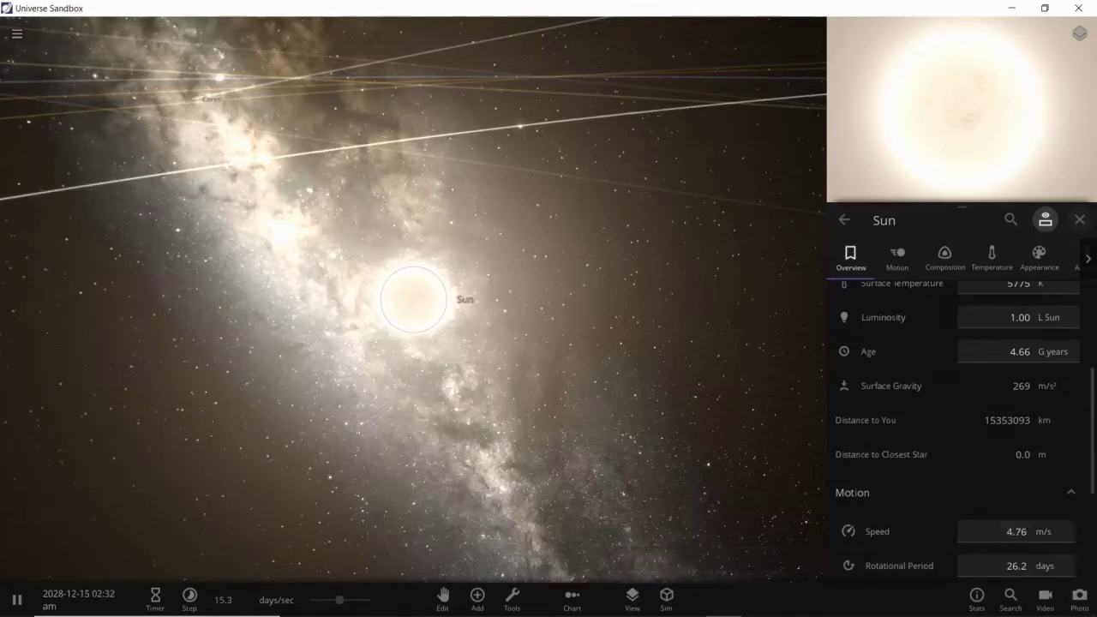
pyautogui.moveTo(877, 531)
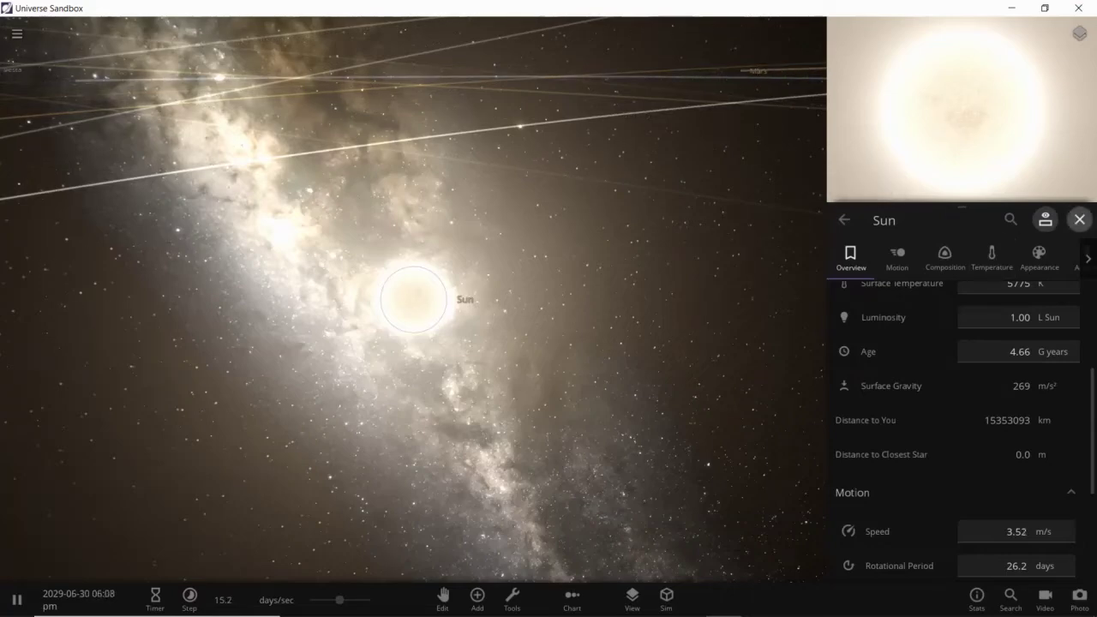
pyautogui.click(1079, 220)
pyautogui.scroll(-3, 549, 299)
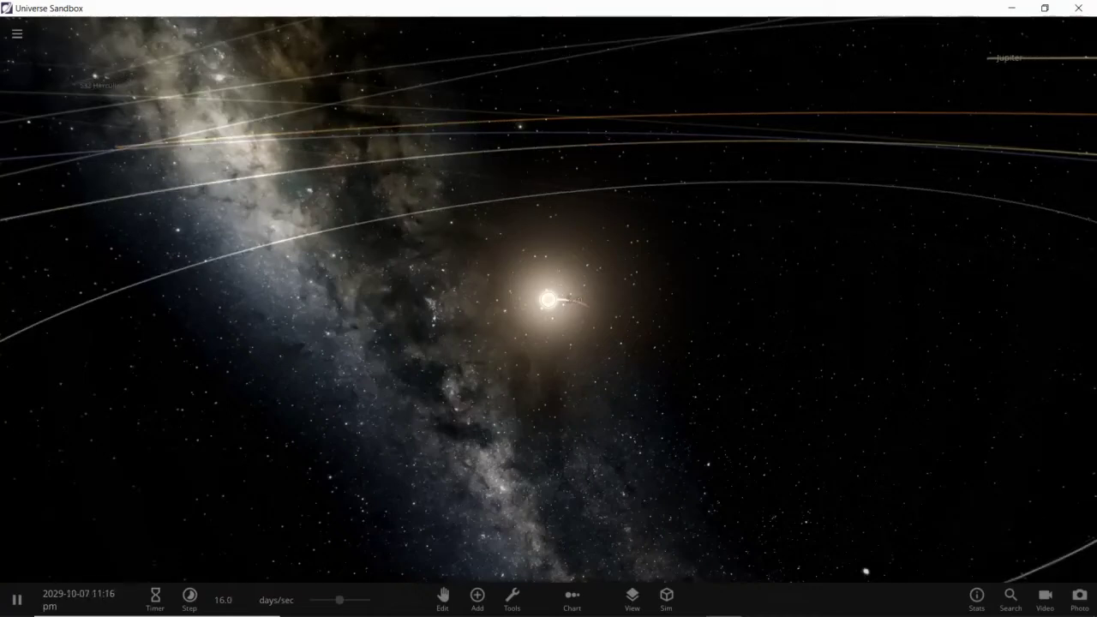
pyautogui.scroll(-5, 865, 571)
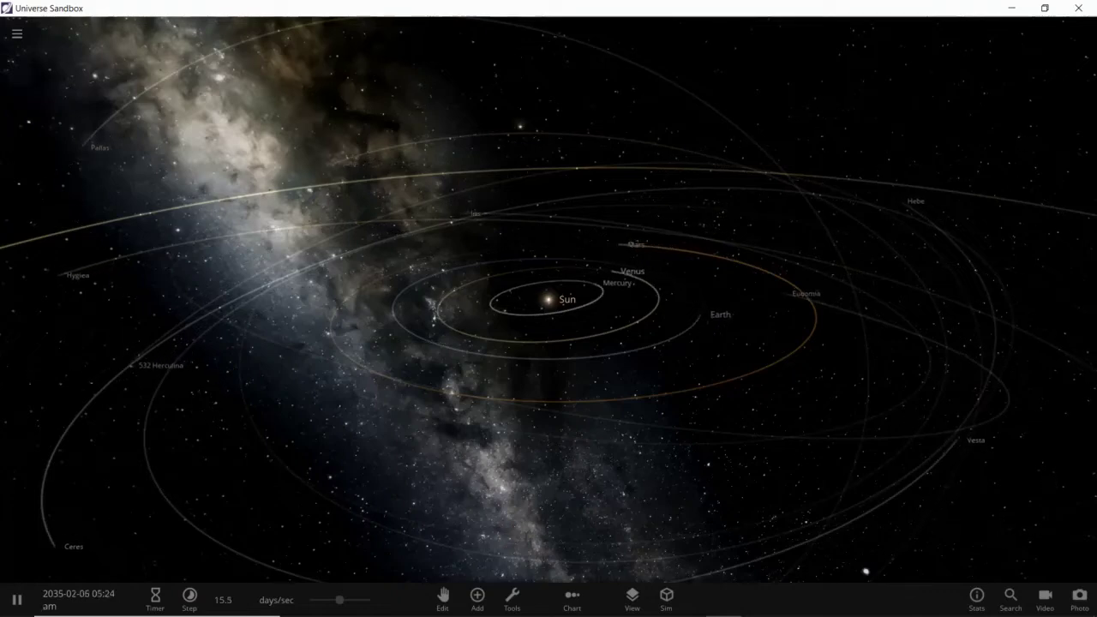
# Step: Start a new empty simulation to replace the solar system
pyautogui.press('Escape')
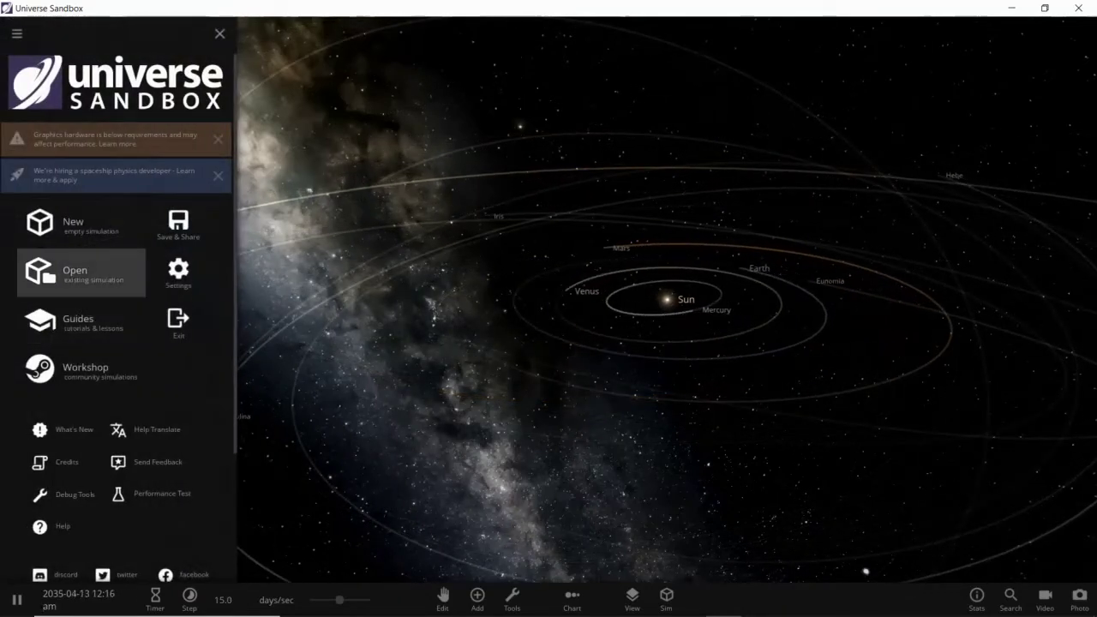
pyautogui.press('Up')
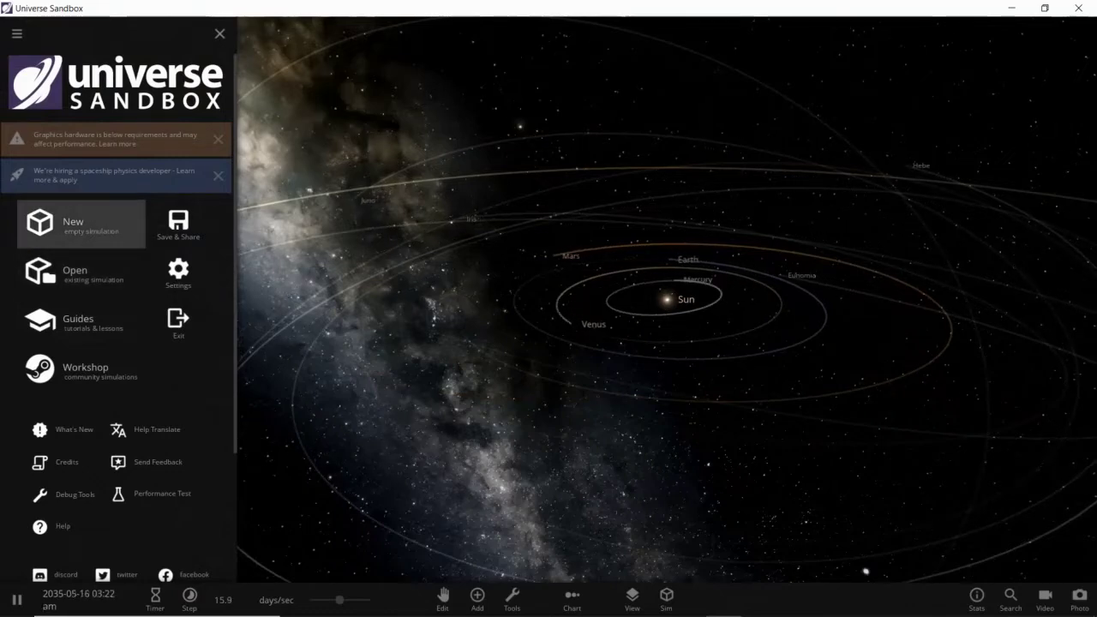
pyautogui.press('Return')
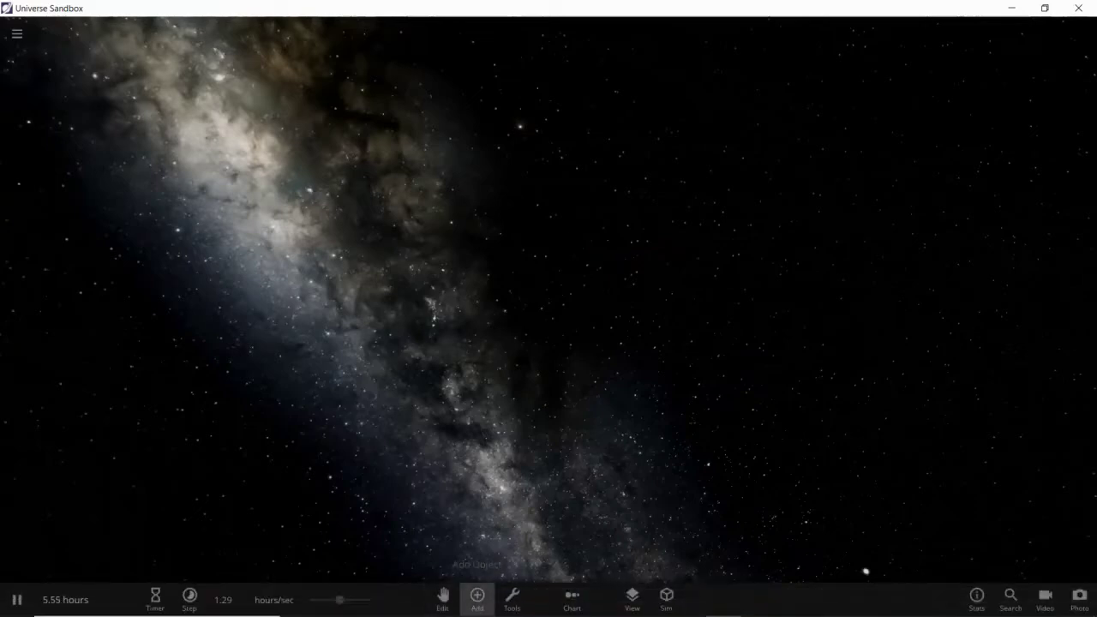
# Step: Add the Sun from the star catalogue to the empty simulation
pyautogui.click(478, 596)
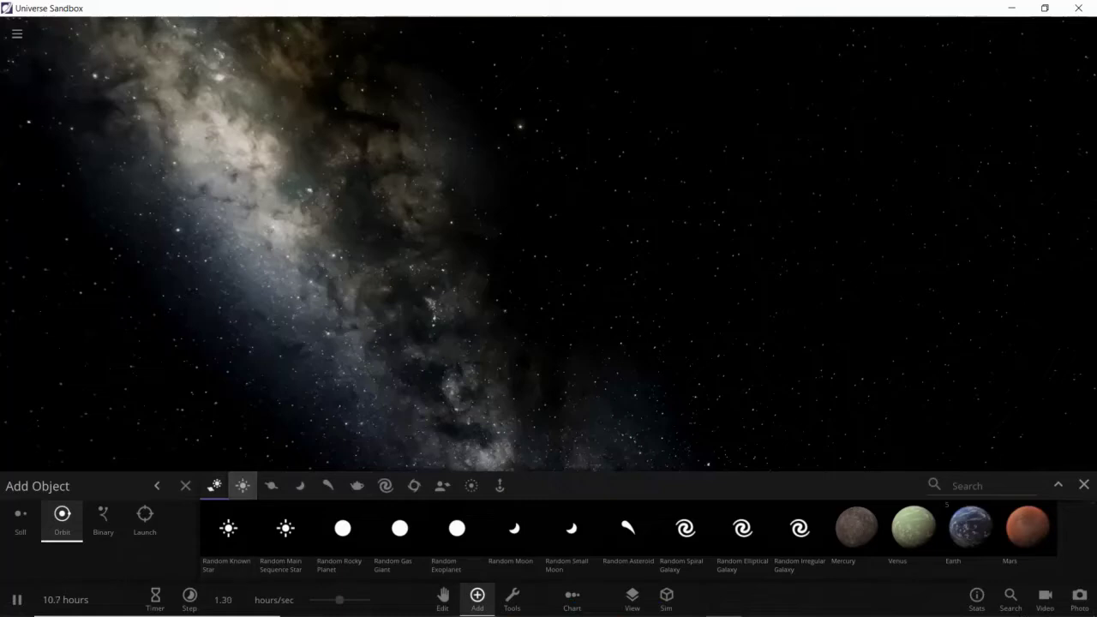
pyautogui.click(242, 485)
pyautogui.click(342, 527)
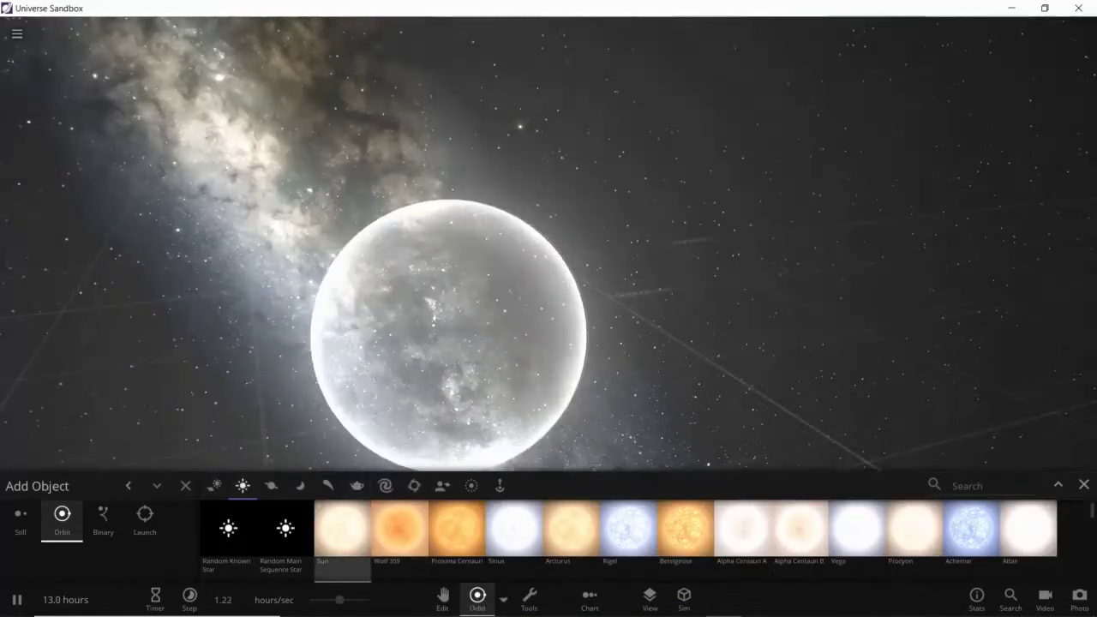
pyautogui.click(526, 229)
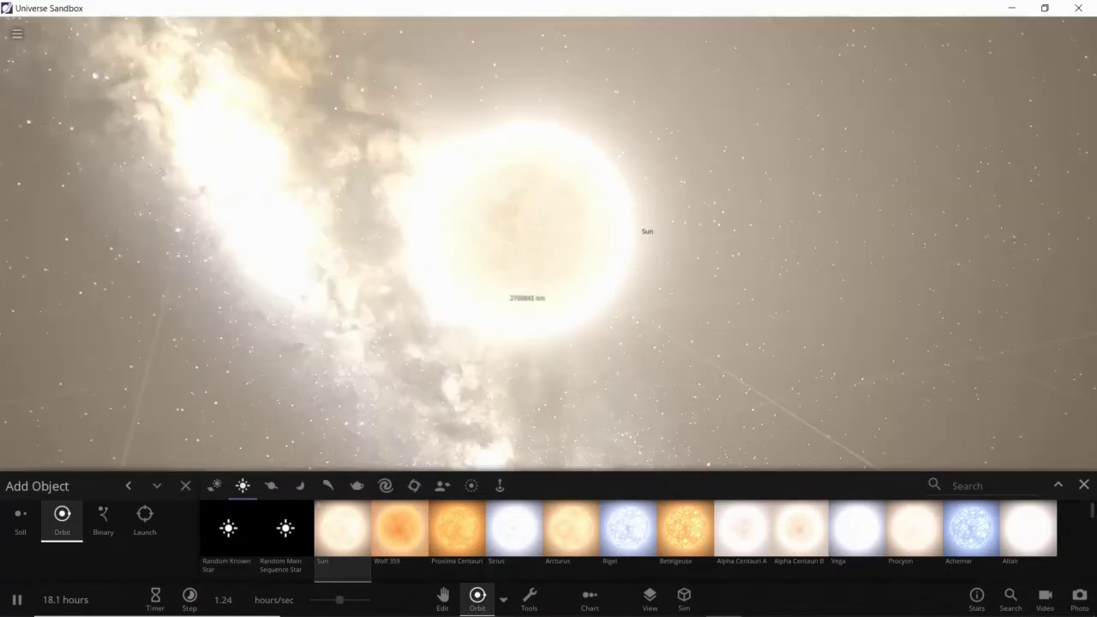
# Step: Add the star UY Scuti beside the Sun and finish adding objects
pyautogui.scroll(-5, 628, 542)
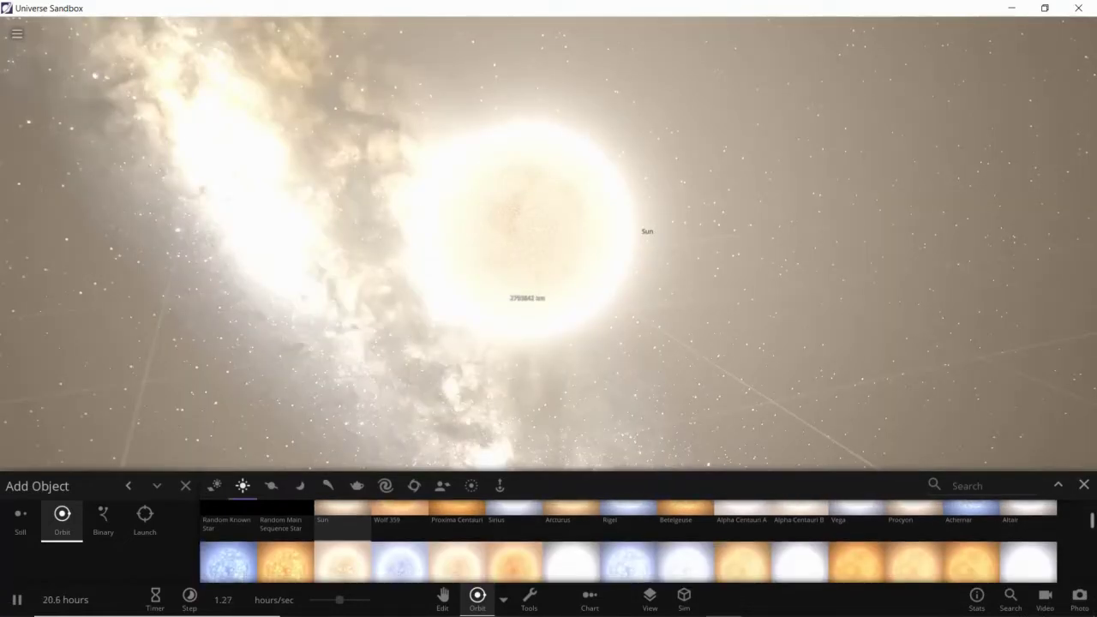
pyautogui.scroll(-2, 628, 541)
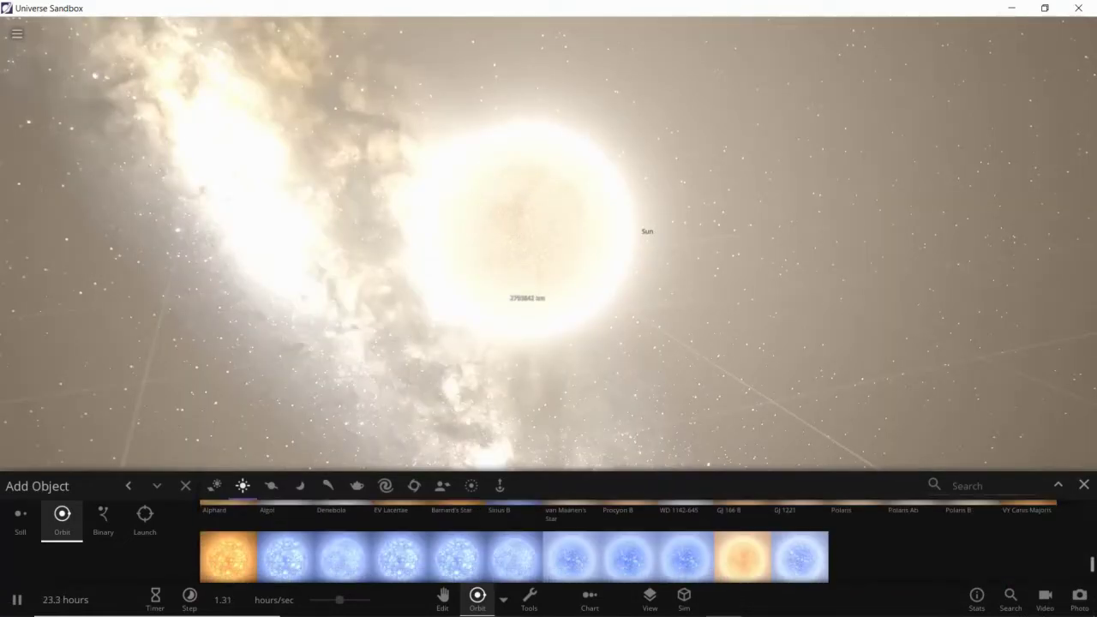
pyautogui.click(228, 529)
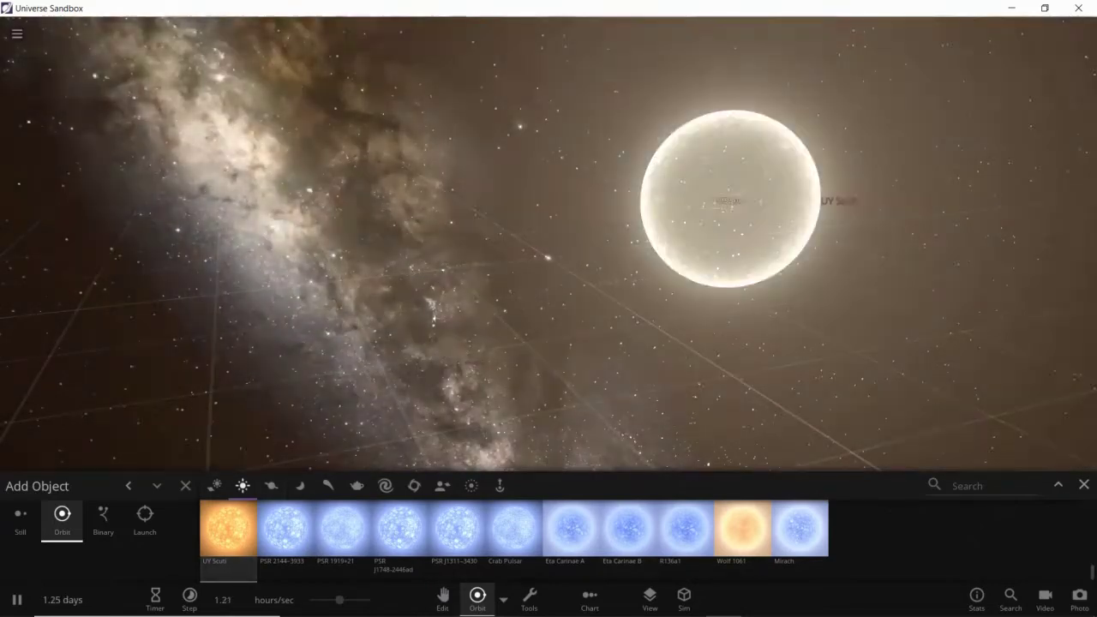
pyautogui.click(730, 201)
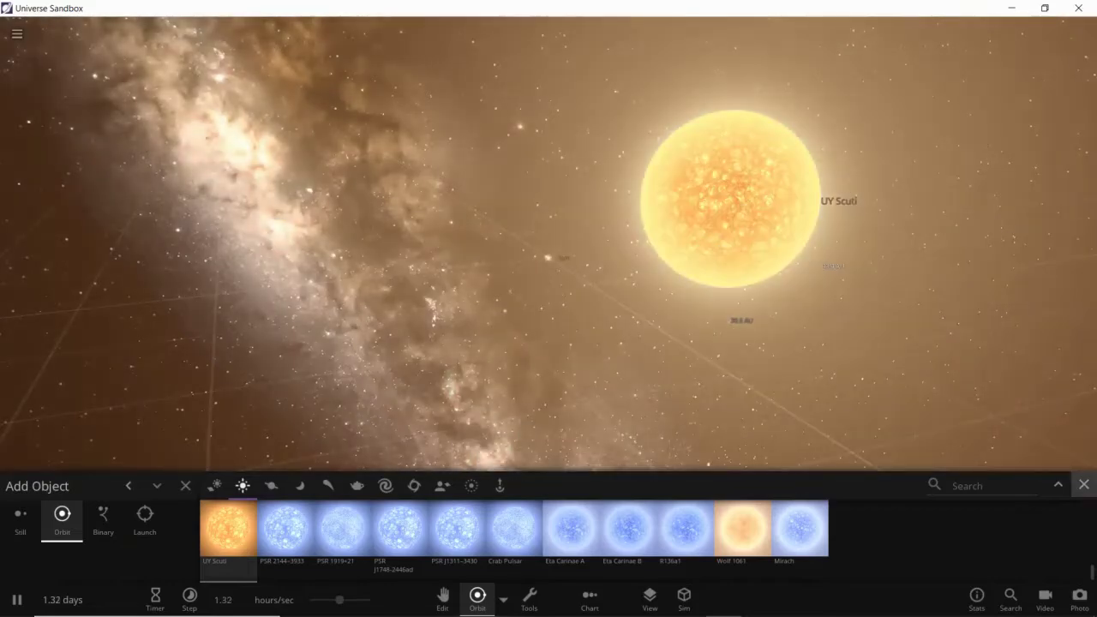
pyautogui.click(1083, 485)
# Step: Examine UY Scuti's overview properties, including its mass, radius, luminosity, age and motion values
pyautogui.scroll(10, 548, 299)
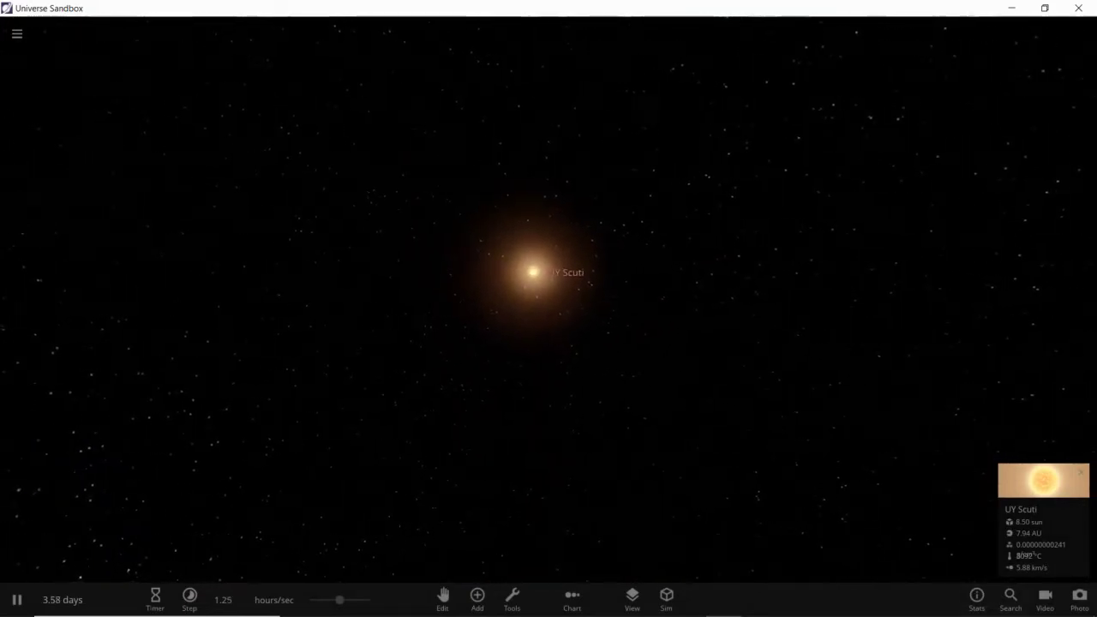
pyautogui.click(1042, 509)
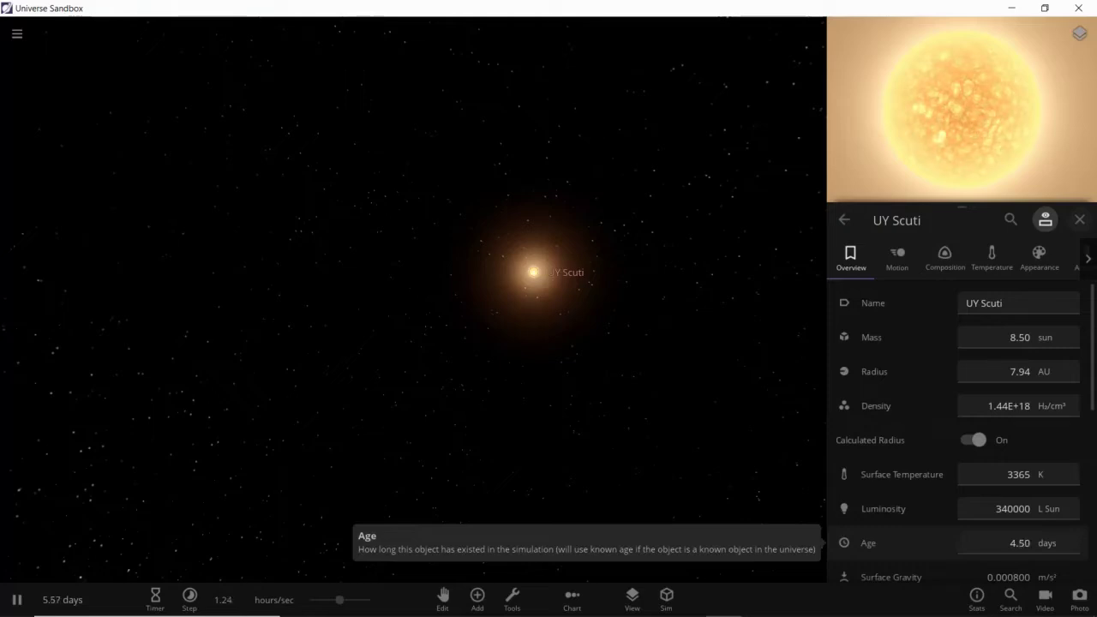
pyautogui.scroll(-5, 942, 542)
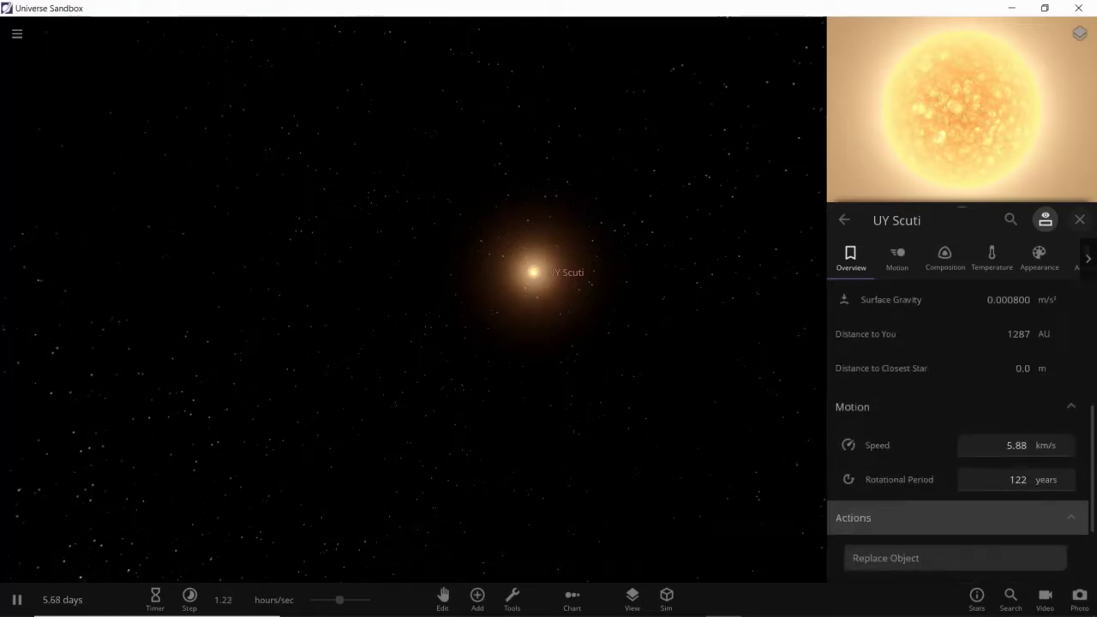
pyautogui.scroll(6, 960, 428)
pyautogui.scroll(-3, 959, 429)
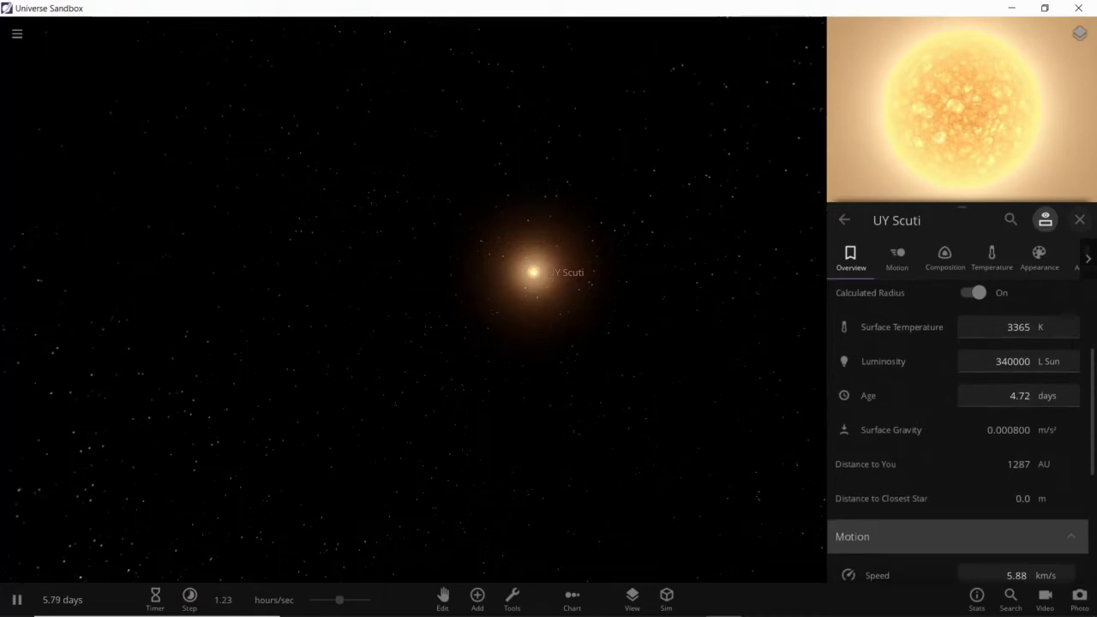
pyautogui.scroll(4, 999, 508)
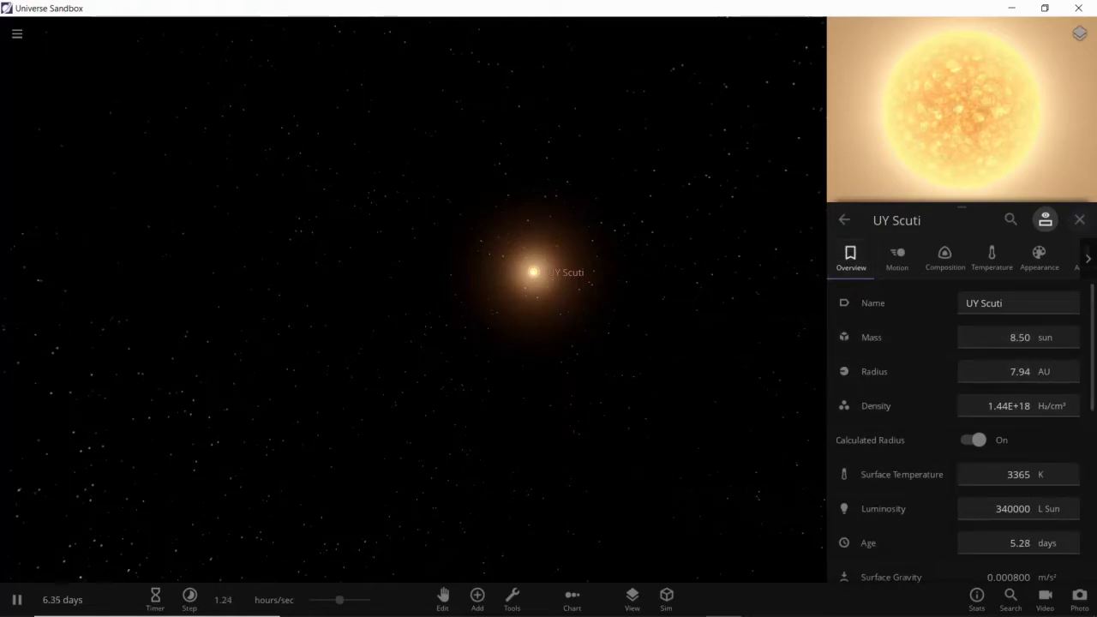
pyautogui.click(1079, 220)
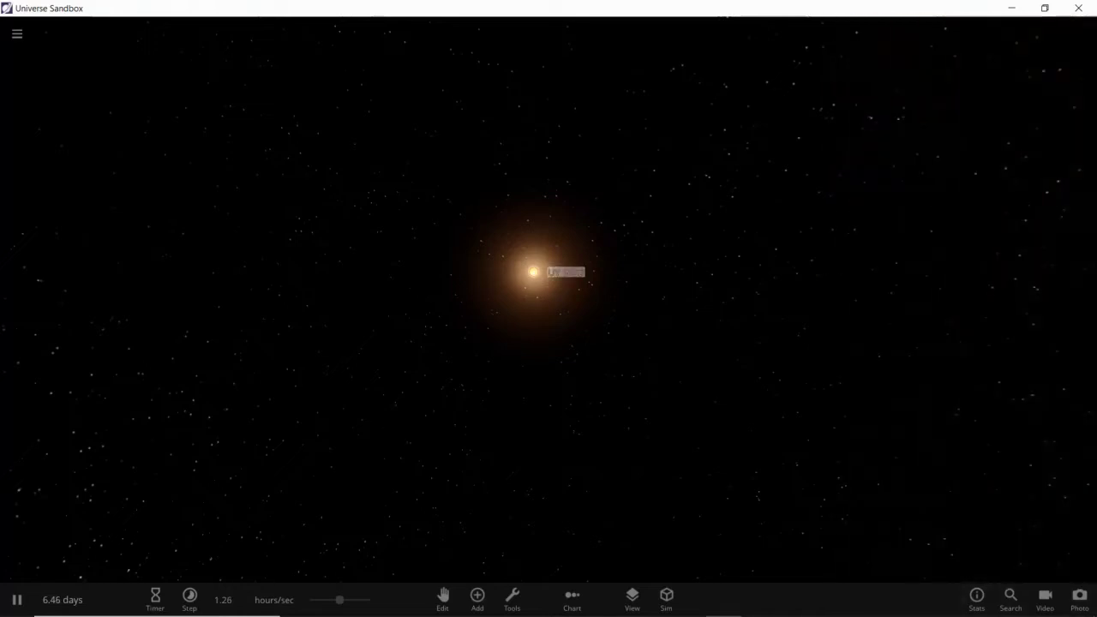
# Step: Discard the scene with the two stars by starting another empty simulation
pyautogui.moveTo(532, 272); pyautogui.dragTo(708, 278)
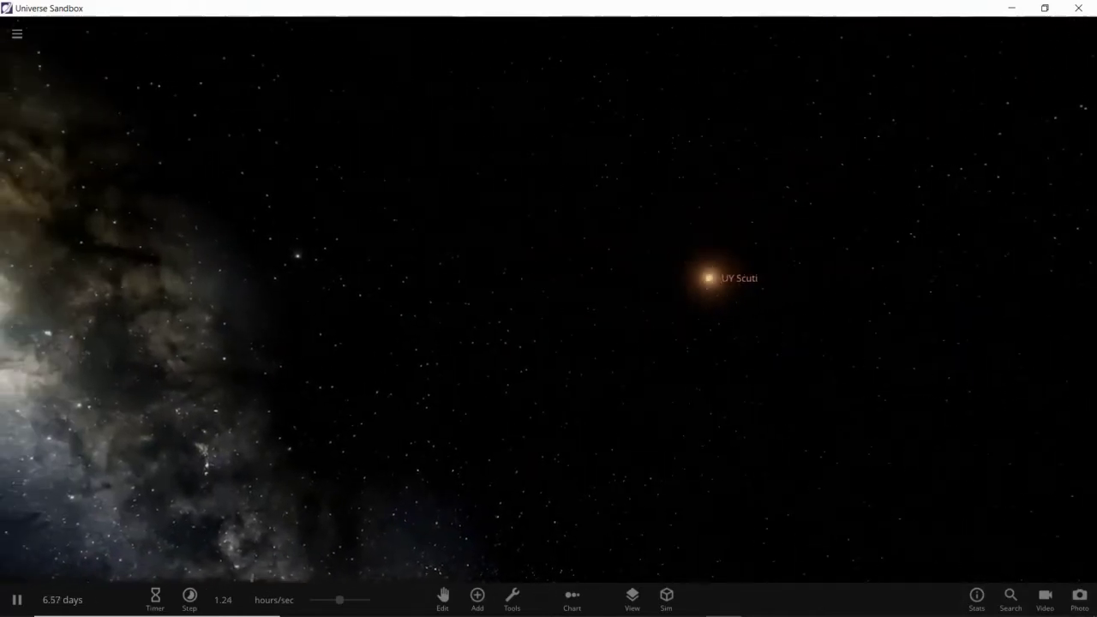
pyautogui.click(16, 33)
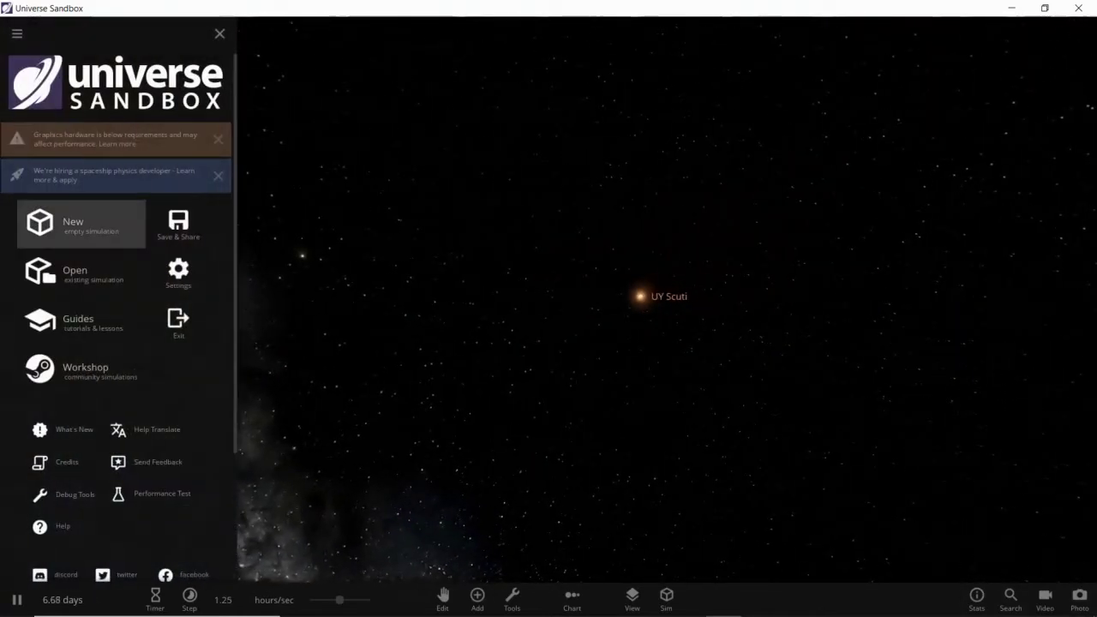
pyautogui.click(81, 224)
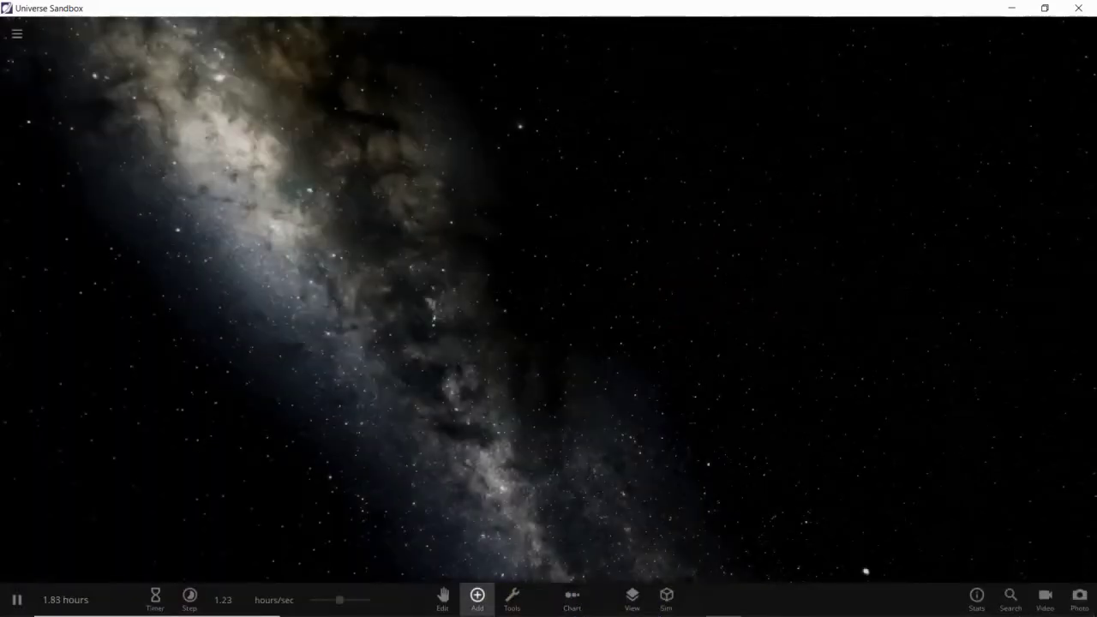
# Step: Add UY Scuti from the star catalogue as the central star of the empty simulation
pyautogui.click(476, 599)
pyautogui.click(243, 485)
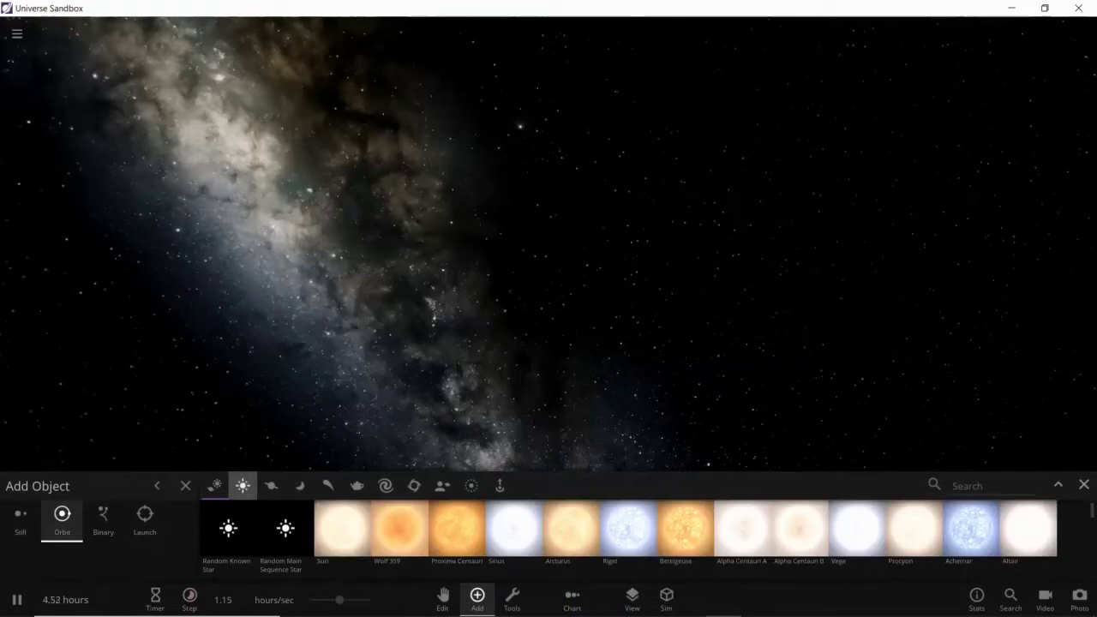
pyautogui.scroll(-1, 628, 528)
pyautogui.click(228, 528)
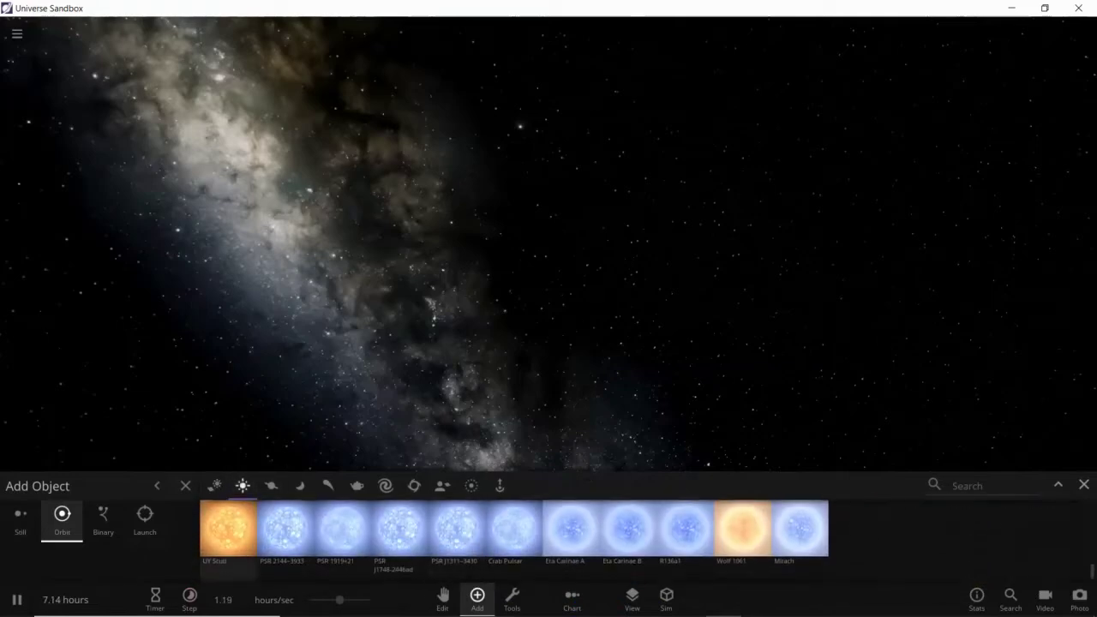
pyautogui.click(537, 244)
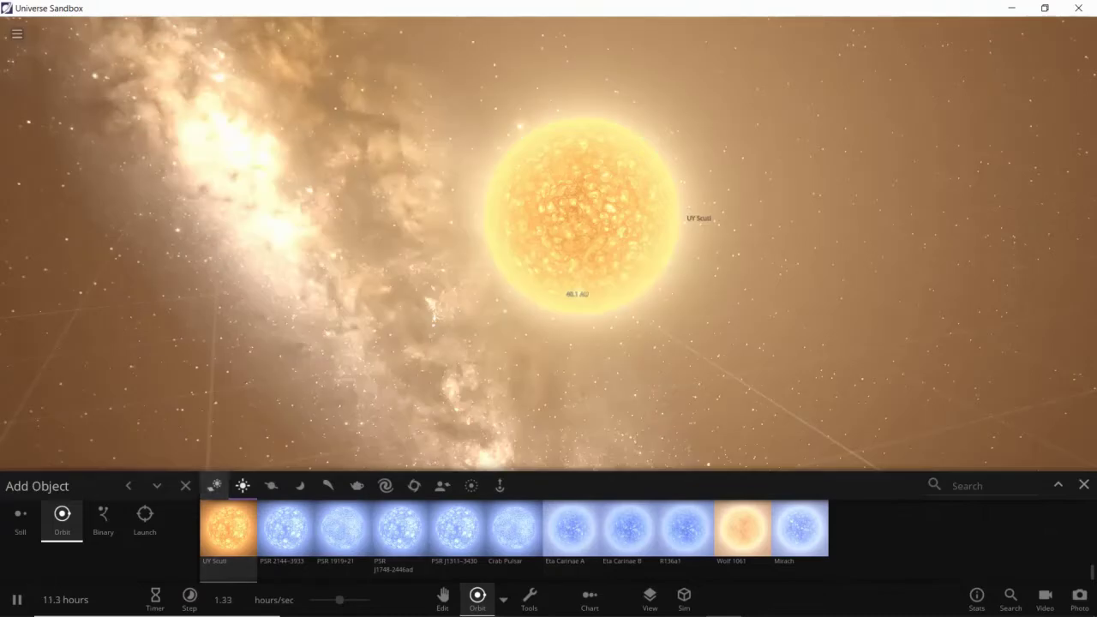
# Step: Add four copies of Earth in orbit around UY Scuti, each farther from the star than the previous one
pyautogui.click(214, 485)
pyautogui.scroll(-3, 970, 540)
pyautogui.scroll(2, 970, 540)
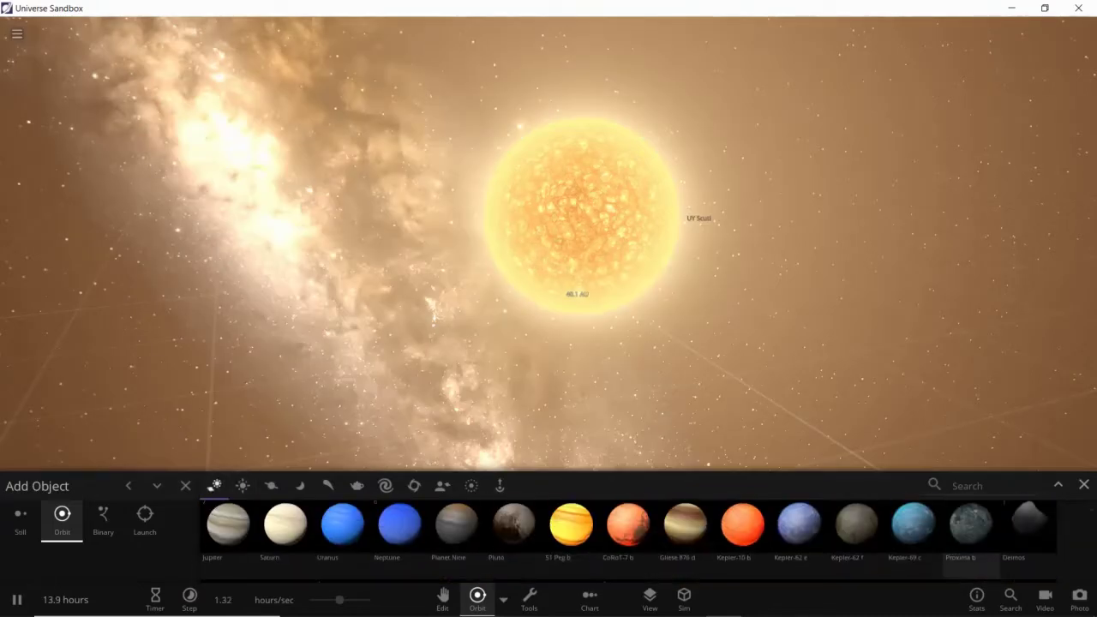
pyautogui.scroll(1, 970, 539)
pyautogui.click(990, 509)
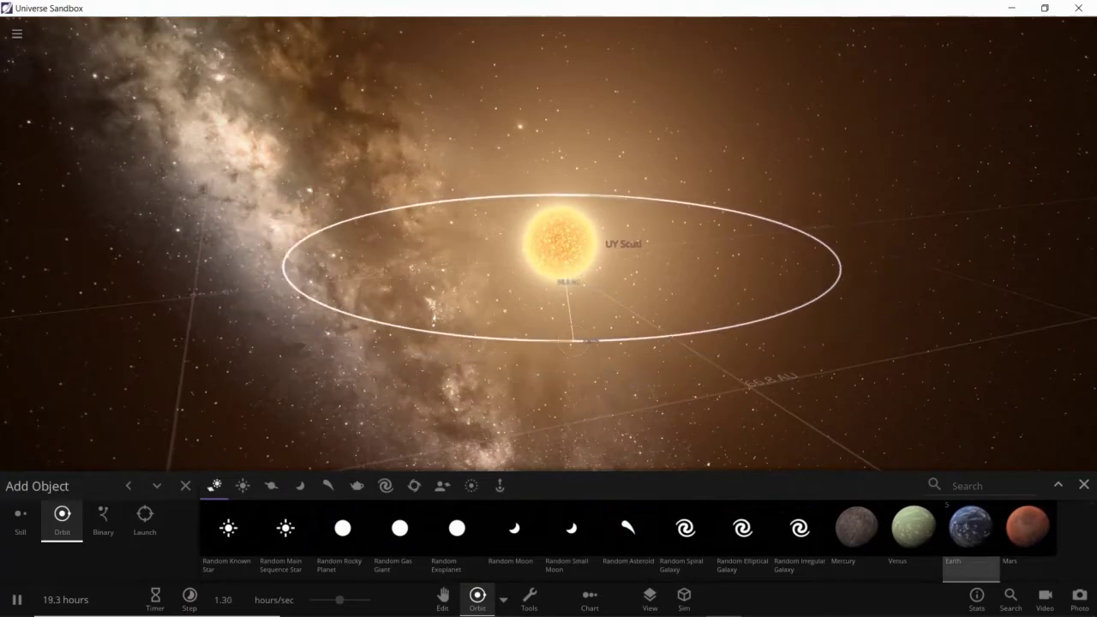
pyautogui.click(572, 341)
pyautogui.scroll(-4, 573, 341)
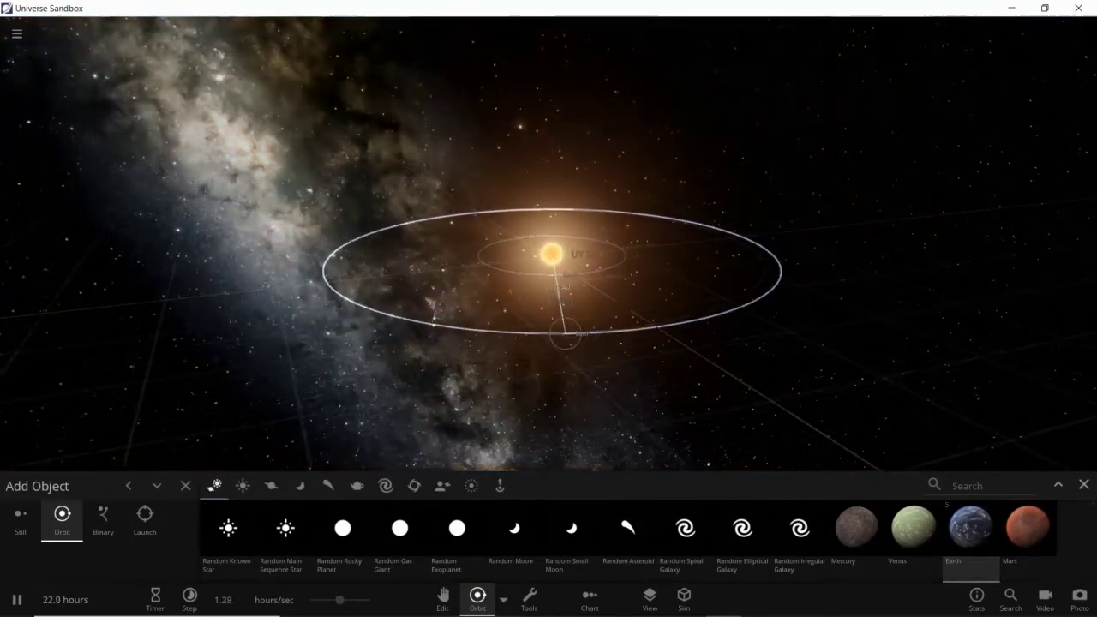
pyautogui.click(572, 301)
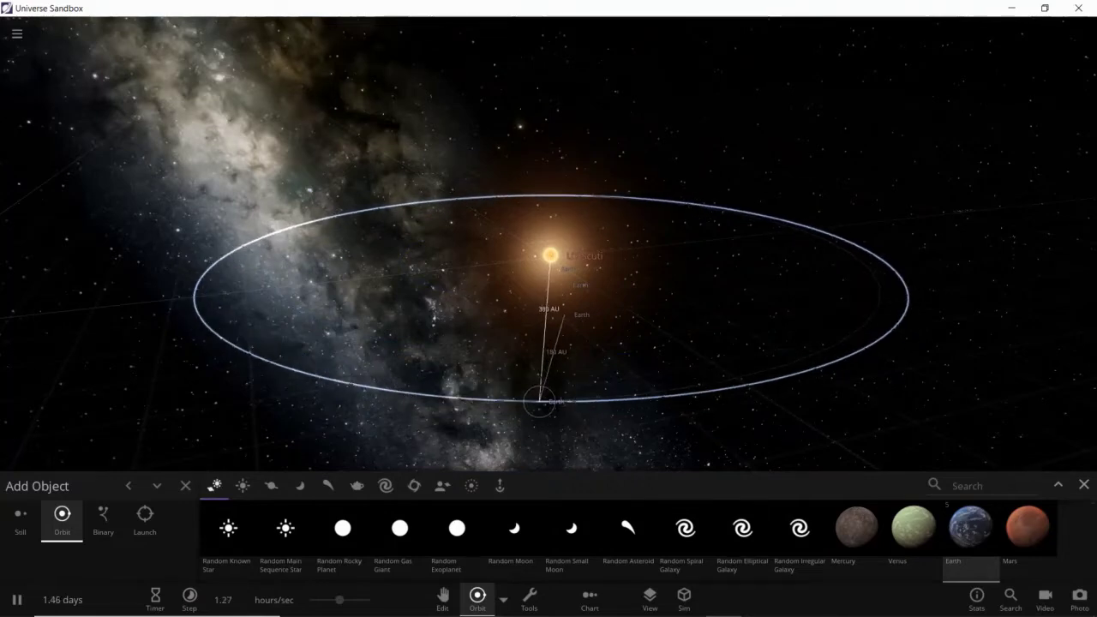
pyautogui.click(538, 404)
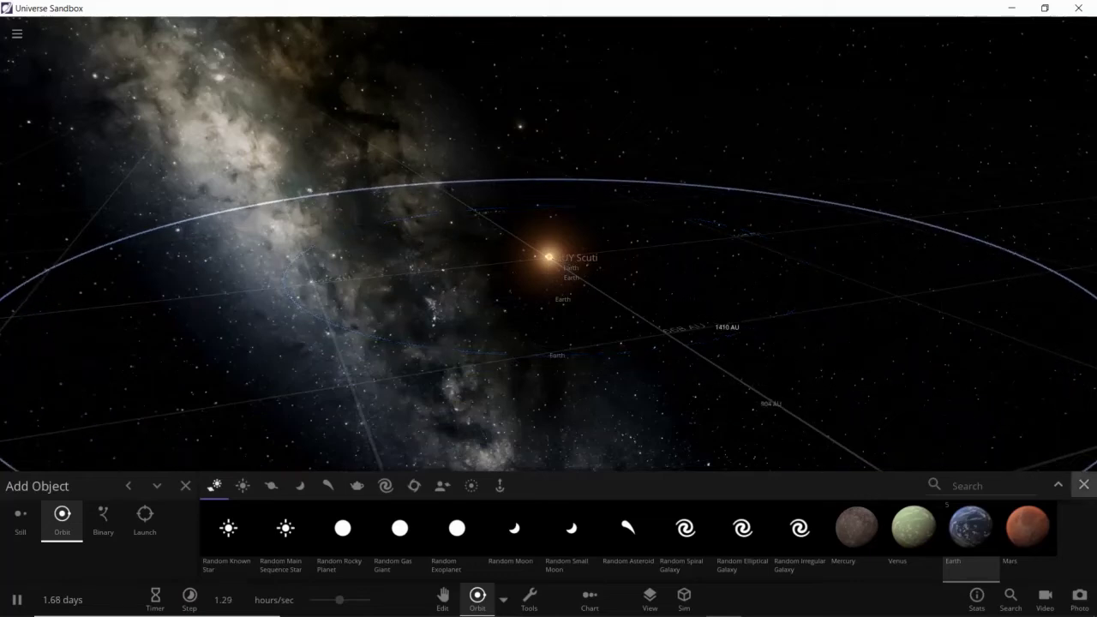
# Step: Display the habitable zone around UY Scuti and view its bands from above together with the orbiting Earths
pyautogui.click(1083, 484)
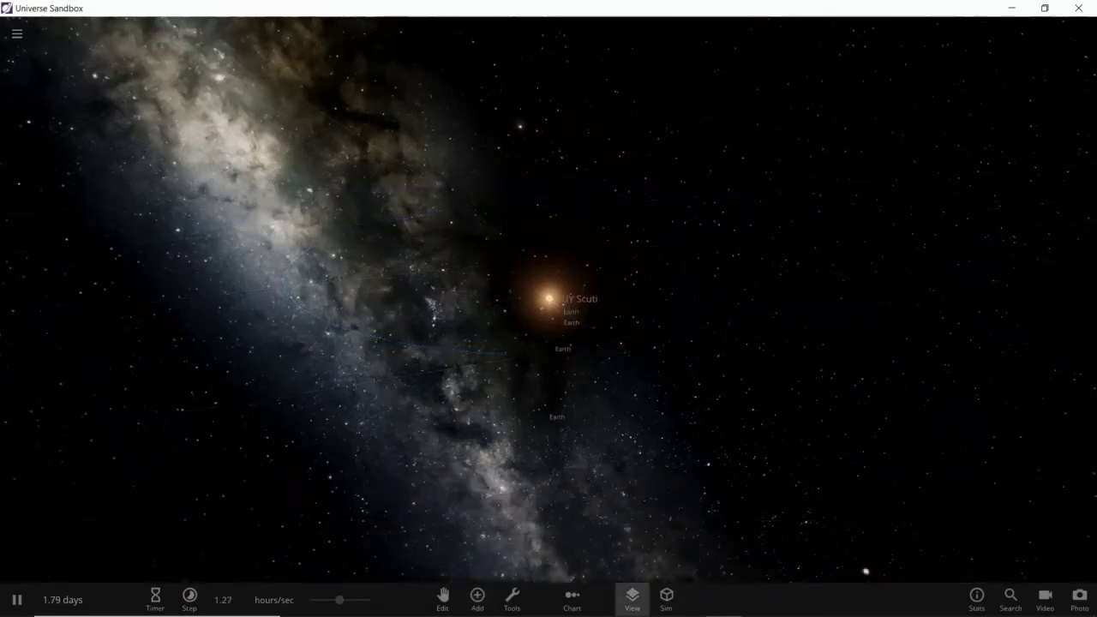
pyautogui.click(631, 598)
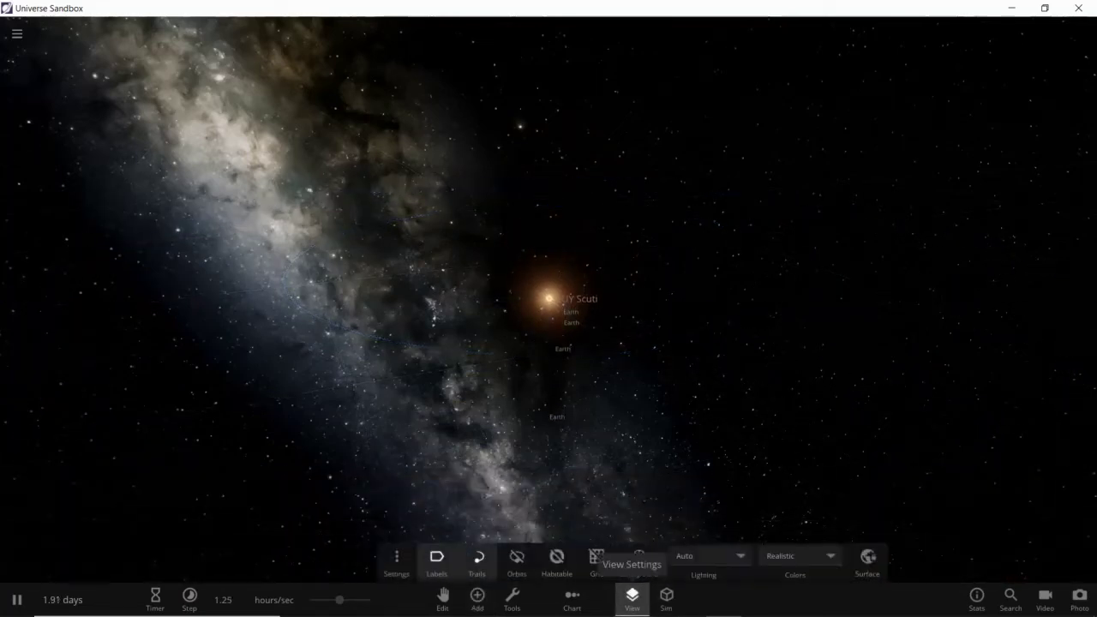
pyautogui.click(557, 559)
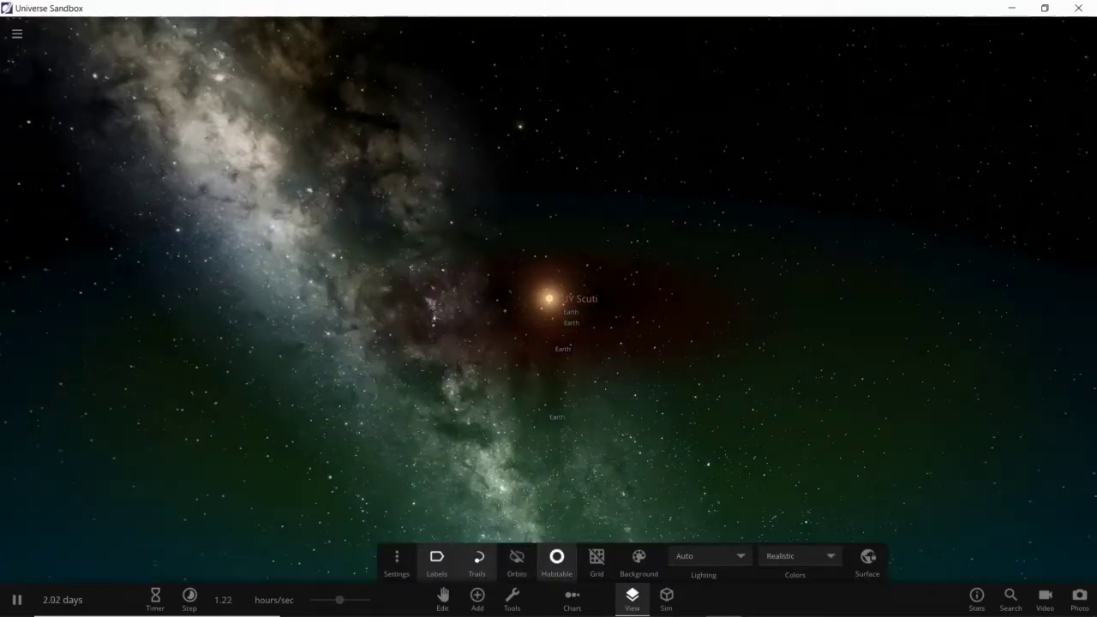
pyautogui.moveTo(428, 257); pyautogui.dragTo(746, 432)
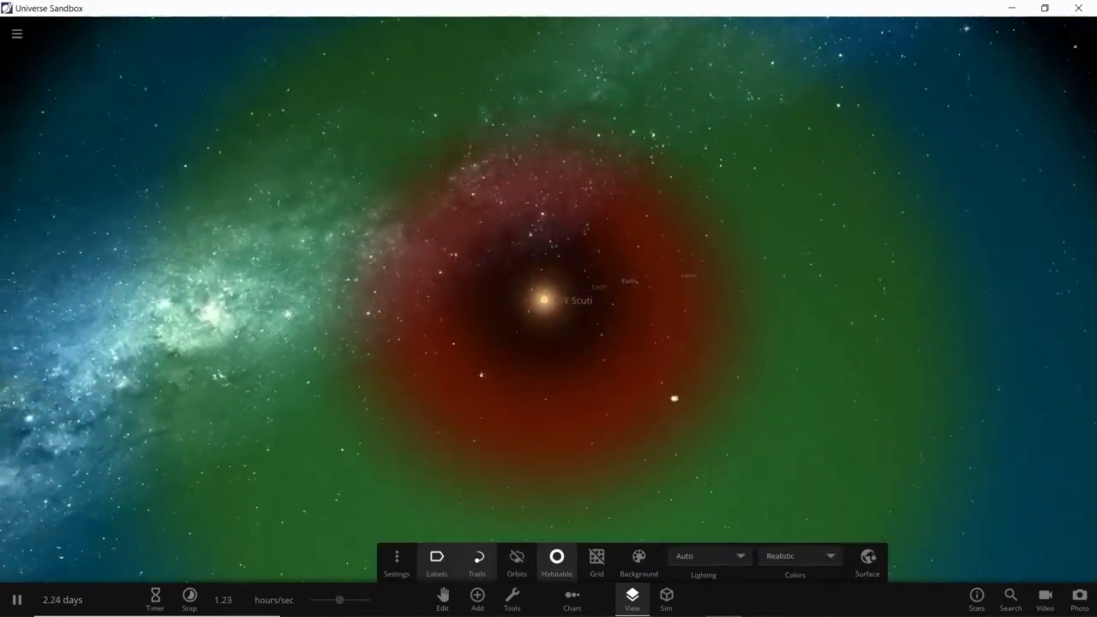
pyautogui.scroll(-3, 549, 299)
pyautogui.scroll(-2, 546, 300)
pyautogui.scroll(4, 546, 300)
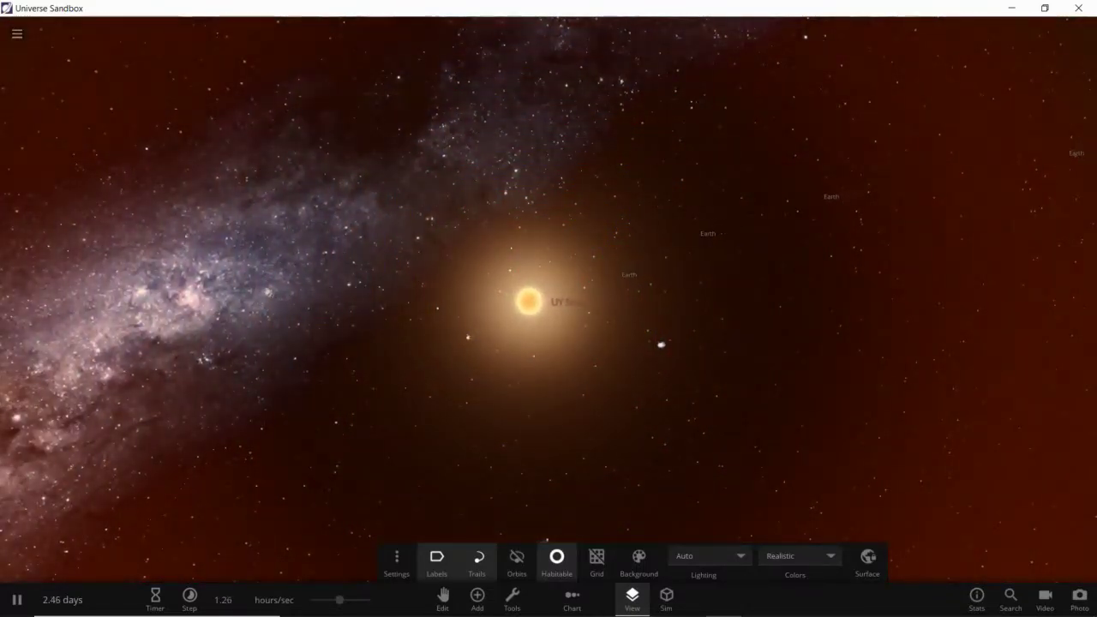
# Step: Examine the overview properties of the Earth closest to UY Scuti, including its average surface temperature
pyautogui.click(611, 274)
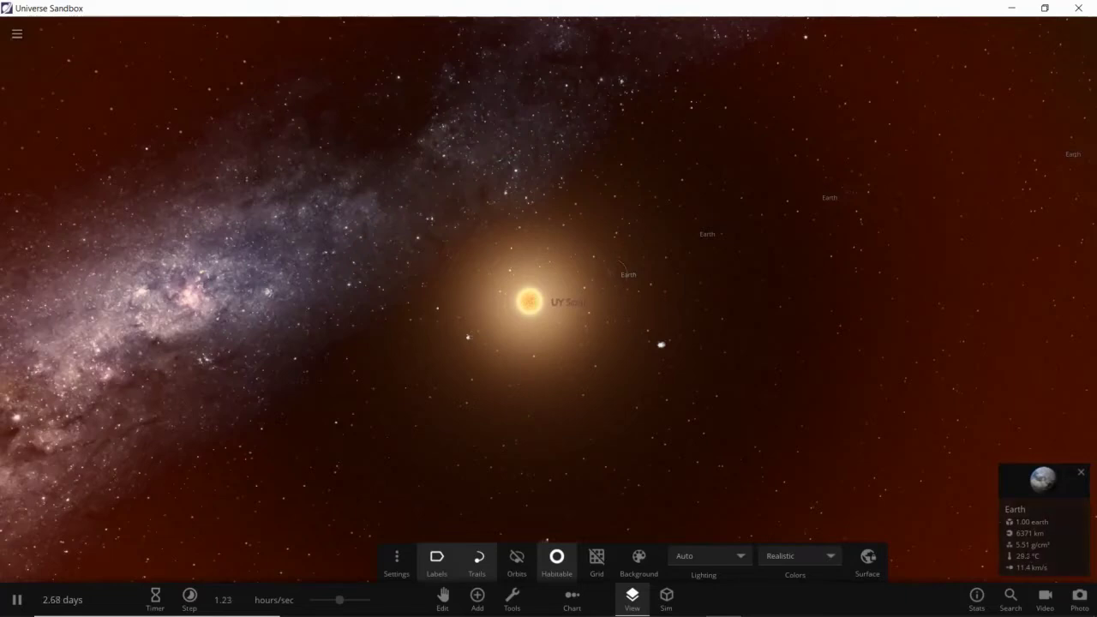
pyautogui.click(1042, 514)
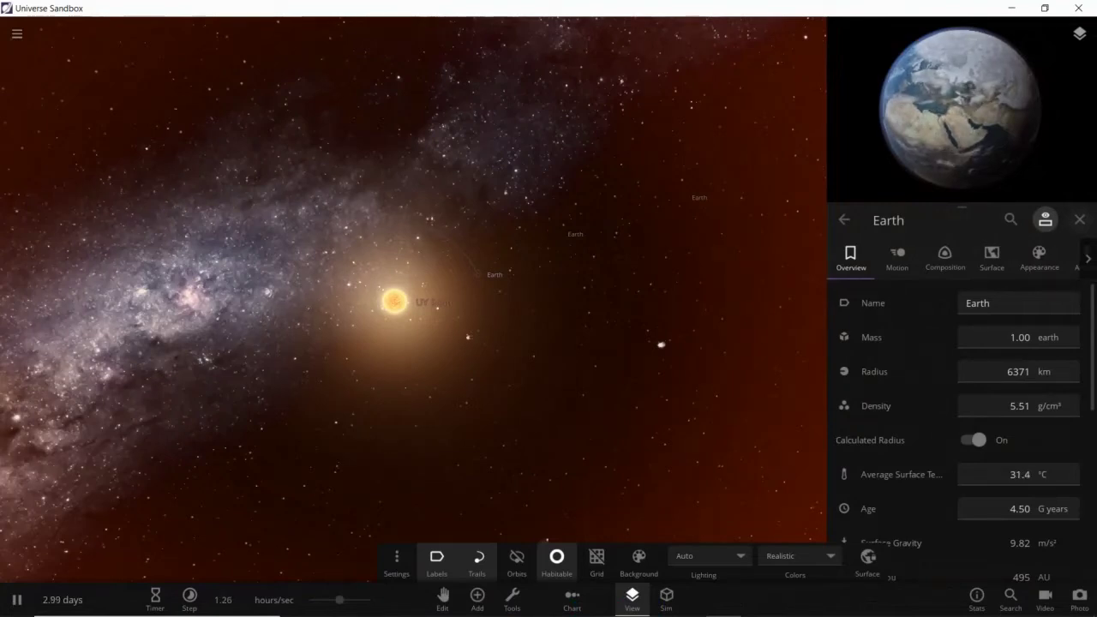
pyautogui.press('Escape')
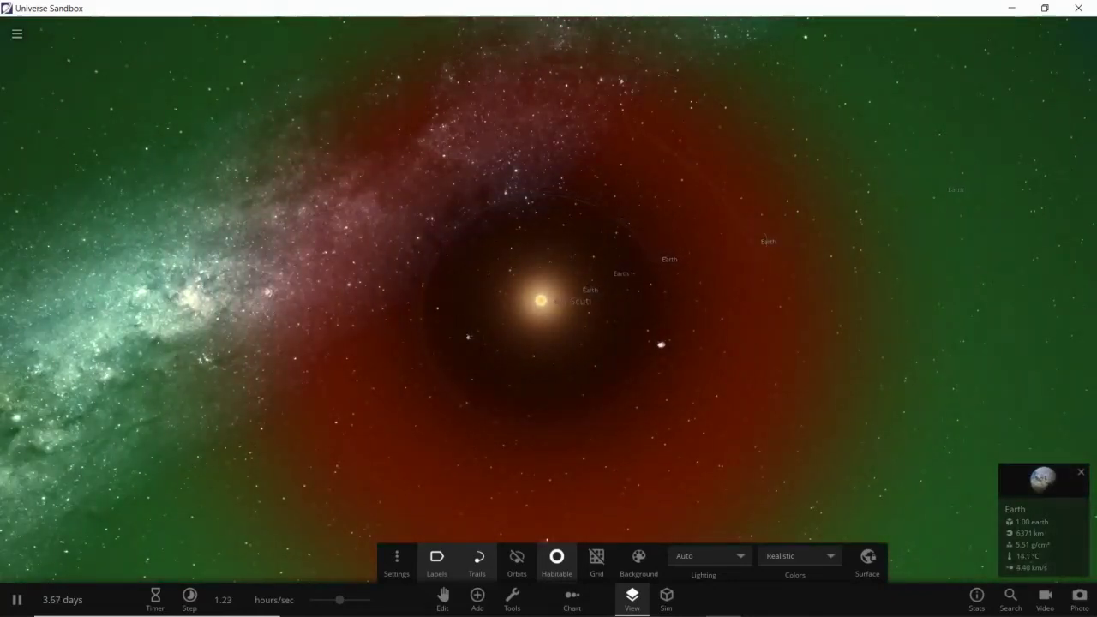
# Step: Select the outermost Earth and examine its summary values and its position relative to UY Scuti's habitable zone
pyautogui.click(939, 189)
pyautogui.click(938, 189)
pyautogui.scroll(-10, 548, 300)
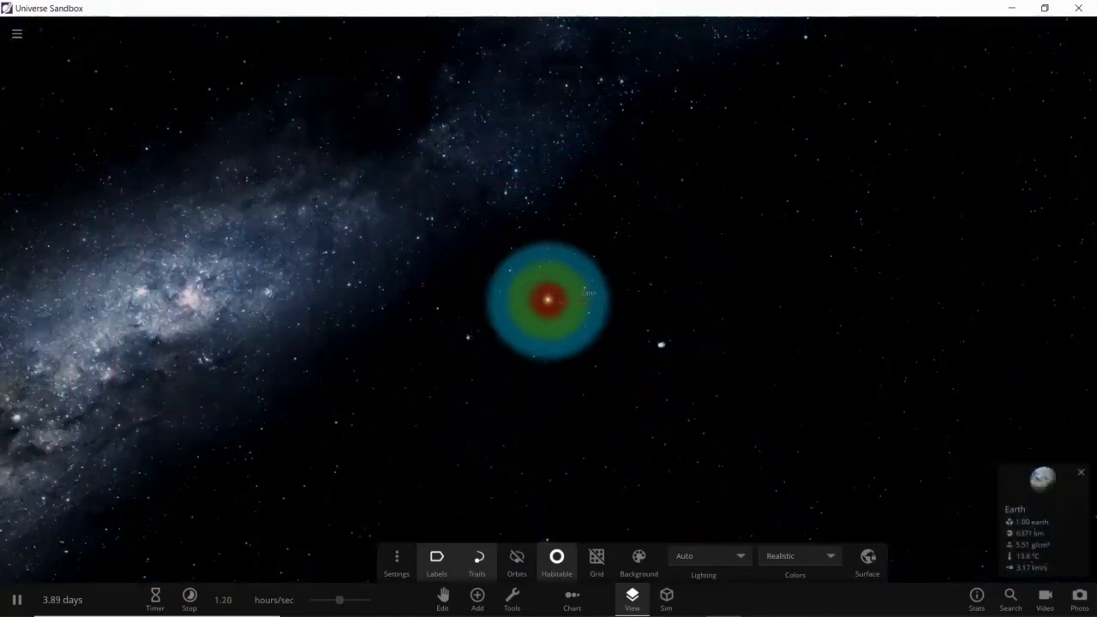
pyautogui.scroll(10, 548, 299)
pyautogui.scroll(-4, 548, 300)
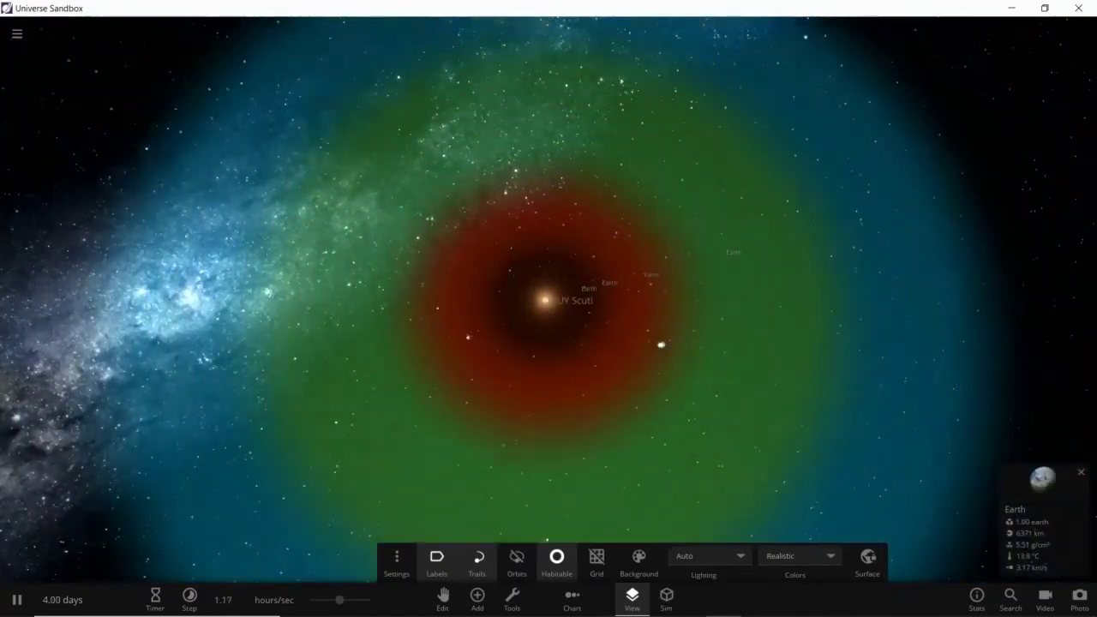
pyautogui.scroll(-5, 548, 300)
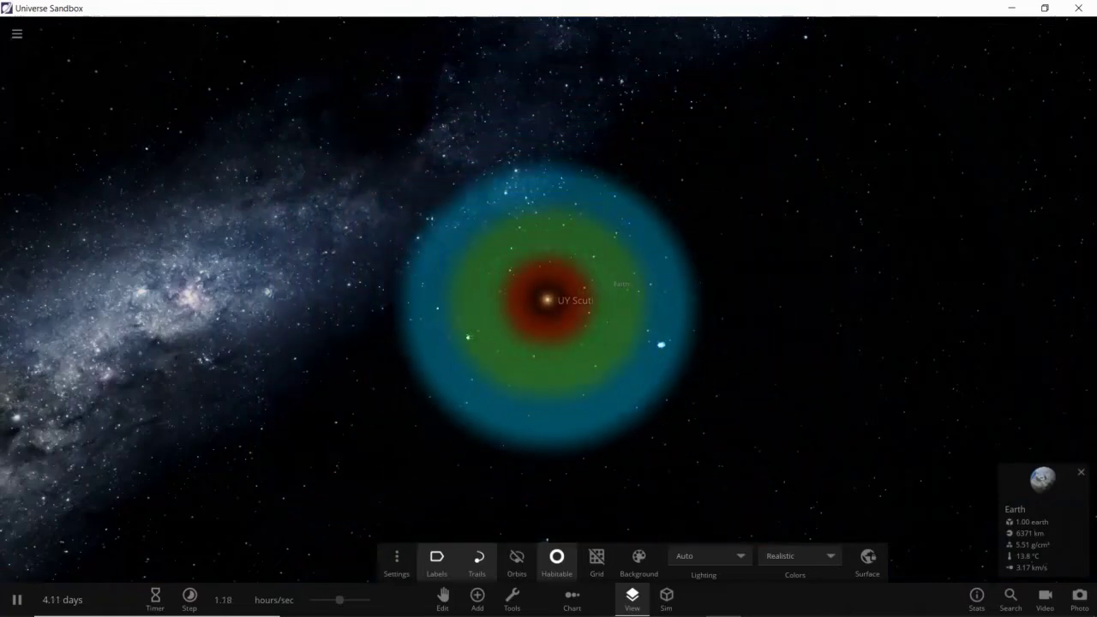
pyautogui.scroll(5, 548, 300)
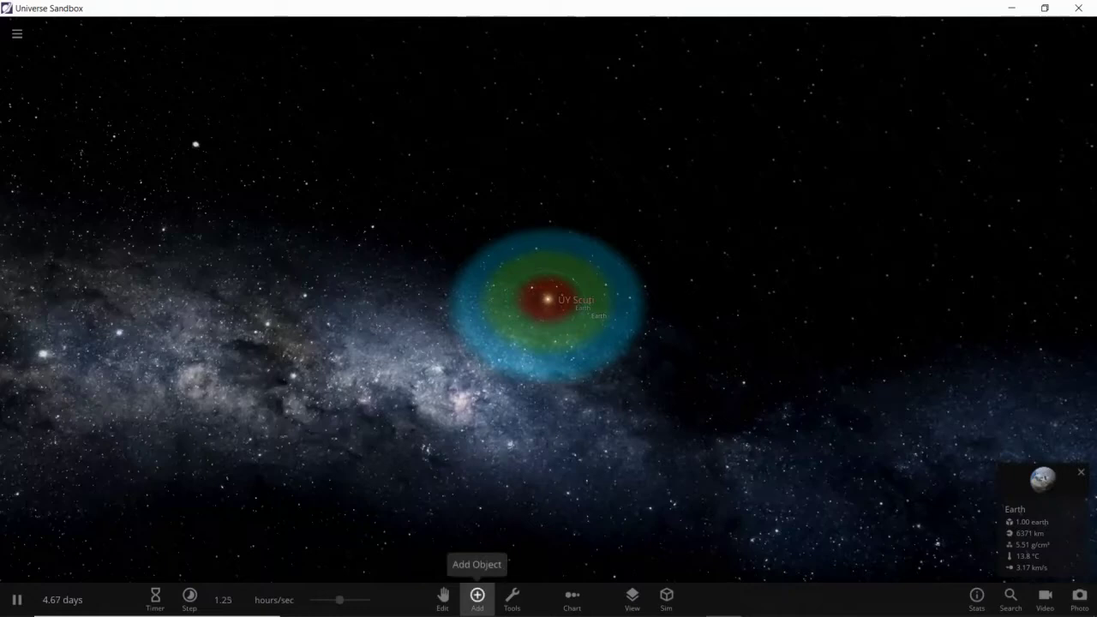
# Step: Replace the UY Scuti scene with the ready-made Solar System simulation and dismiss its description
pyautogui.click(478, 595)
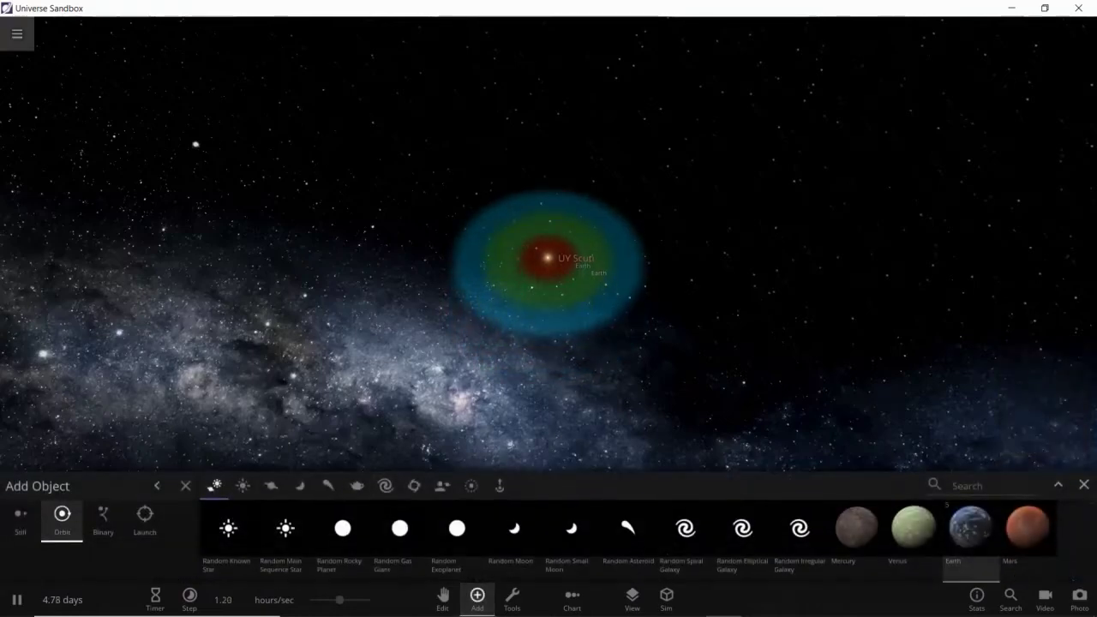
pyautogui.click(16, 33)
pyautogui.click(82, 274)
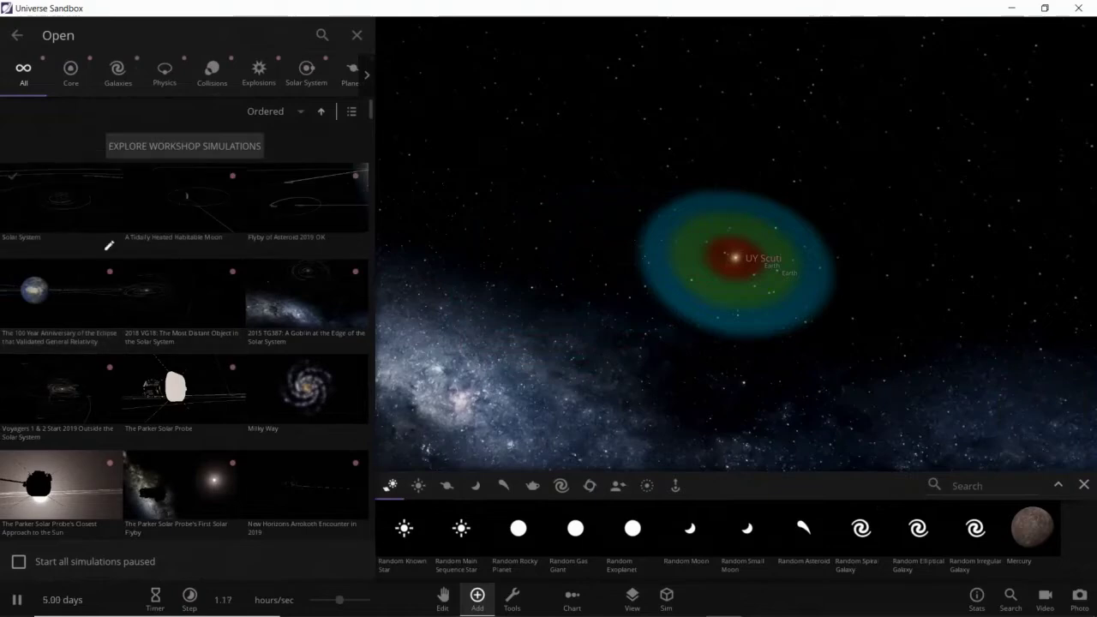
pyautogui.click(61, 208)
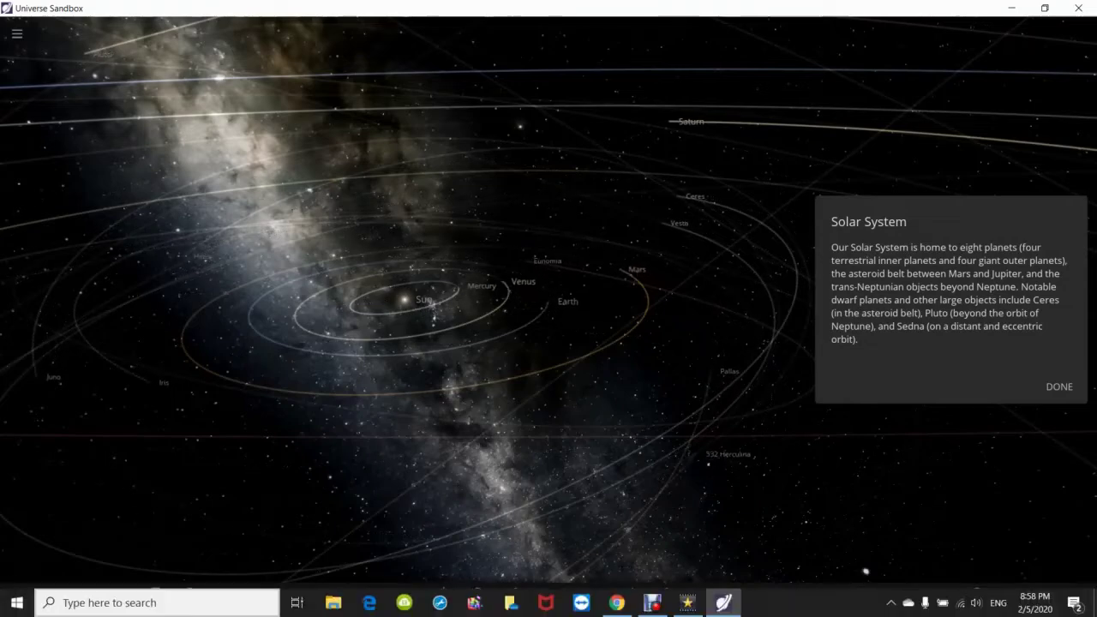
pyautogui.click(1059, 387)
# Step: Add UY Scuti from the star catalogue in orbit mode, placing it over the inner Solar System, and leave object adding
pyautogui.scroll(-4, 548, 299)
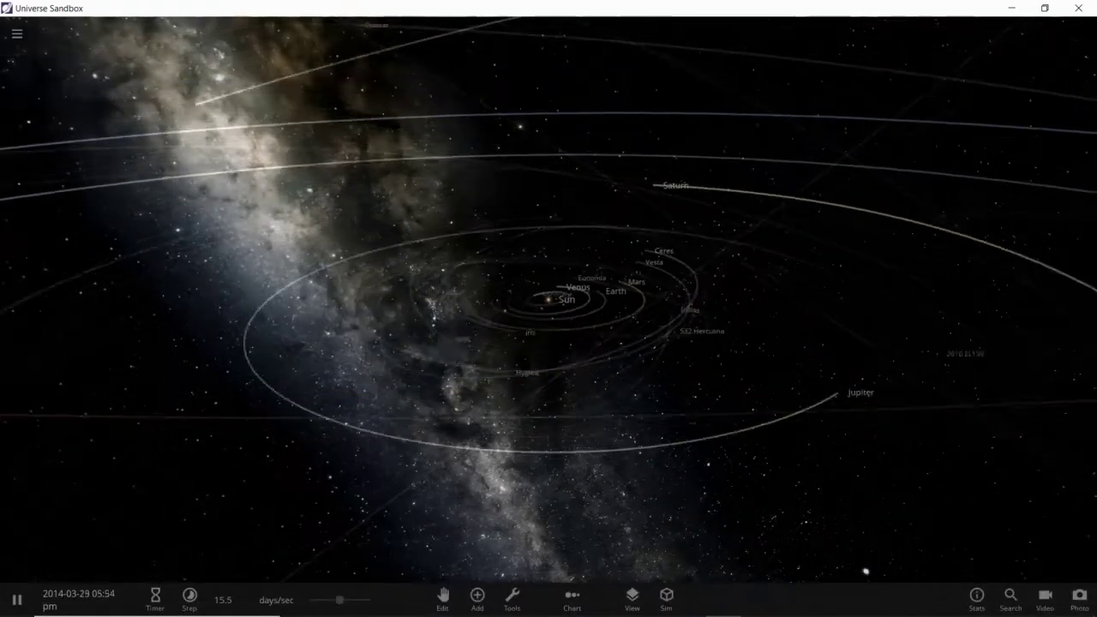
pyautogui.scroll(5, 548, 299)
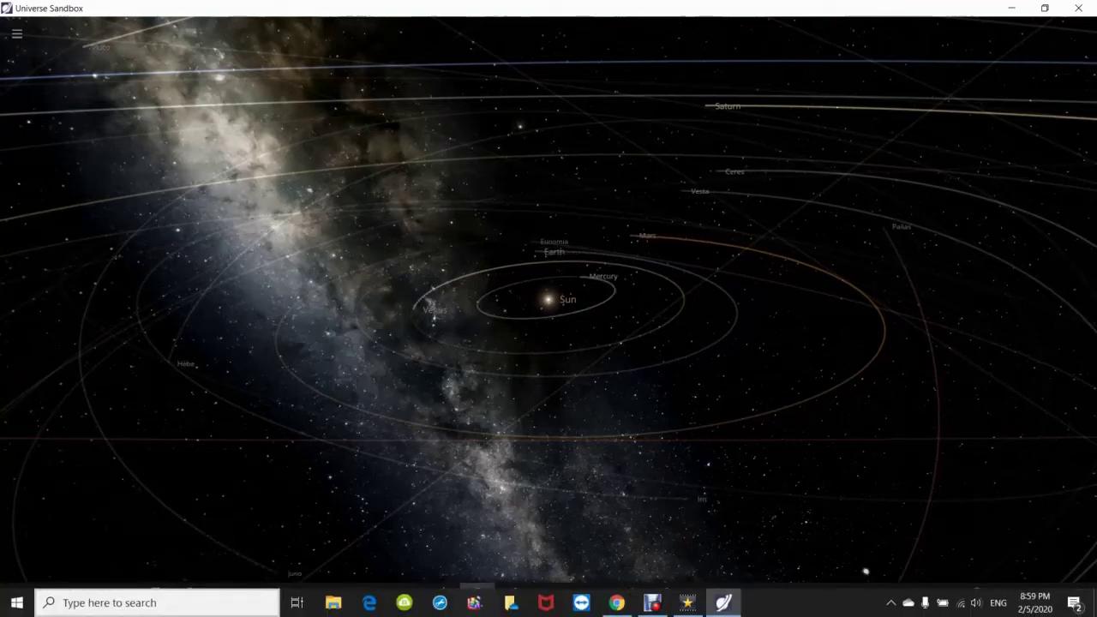
pyautogui.click(477, 595)
pyautogui.click(243, 485)
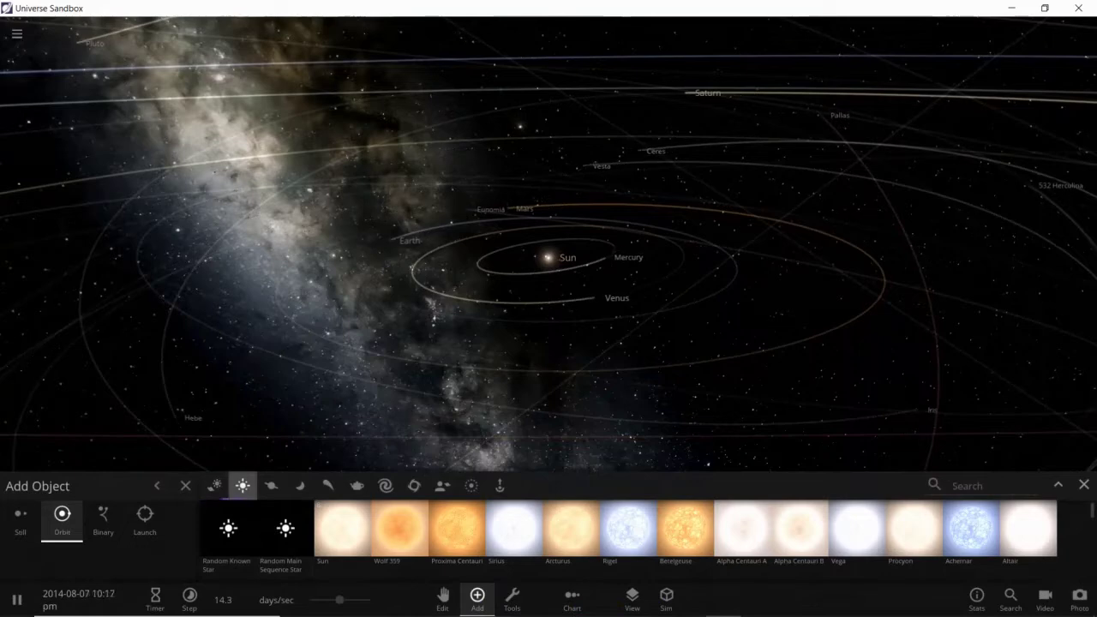
pyautogui.scroll(-5, 628, 531)
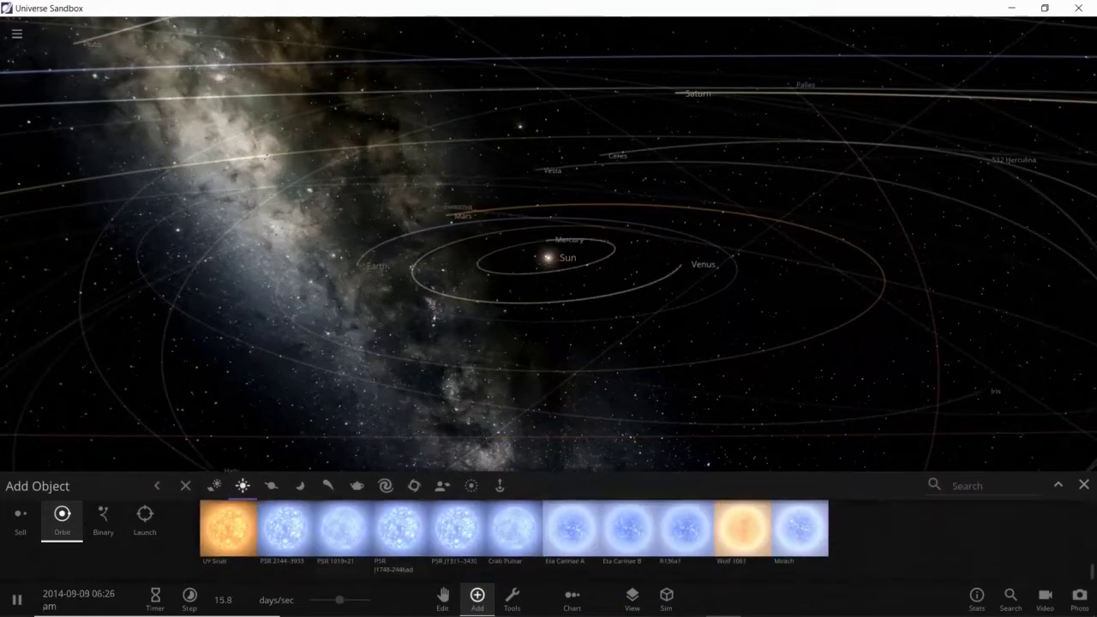
pyautogui.click(228, 528)
pyautogui.scroll(-5, 409, 391)
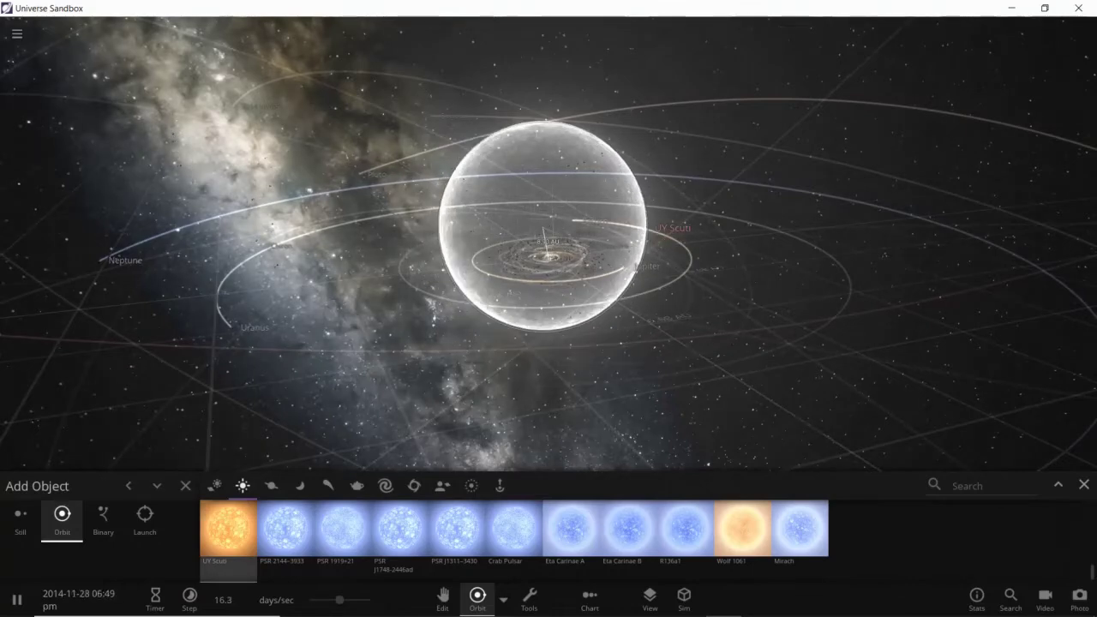
pyautogui.click(542, 226)
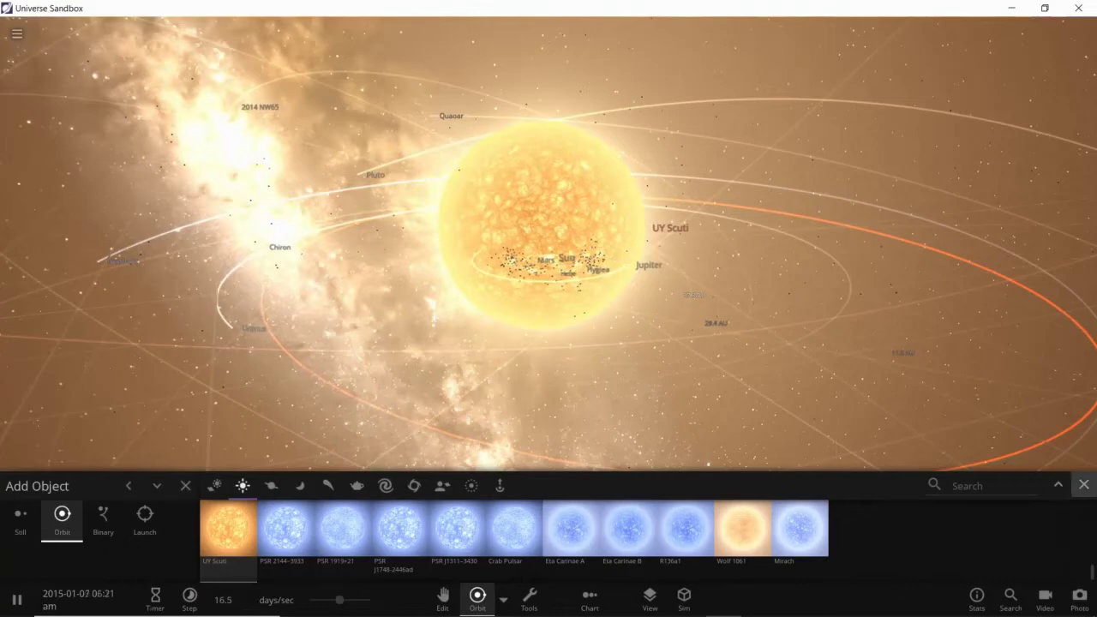
pyautogui.click(1083, 485)
# Step: Compare UY Scuti's size with the planets' orbits and select Jupiter to watch its summary values
pyautogui.scroll(-3, 549, 299)
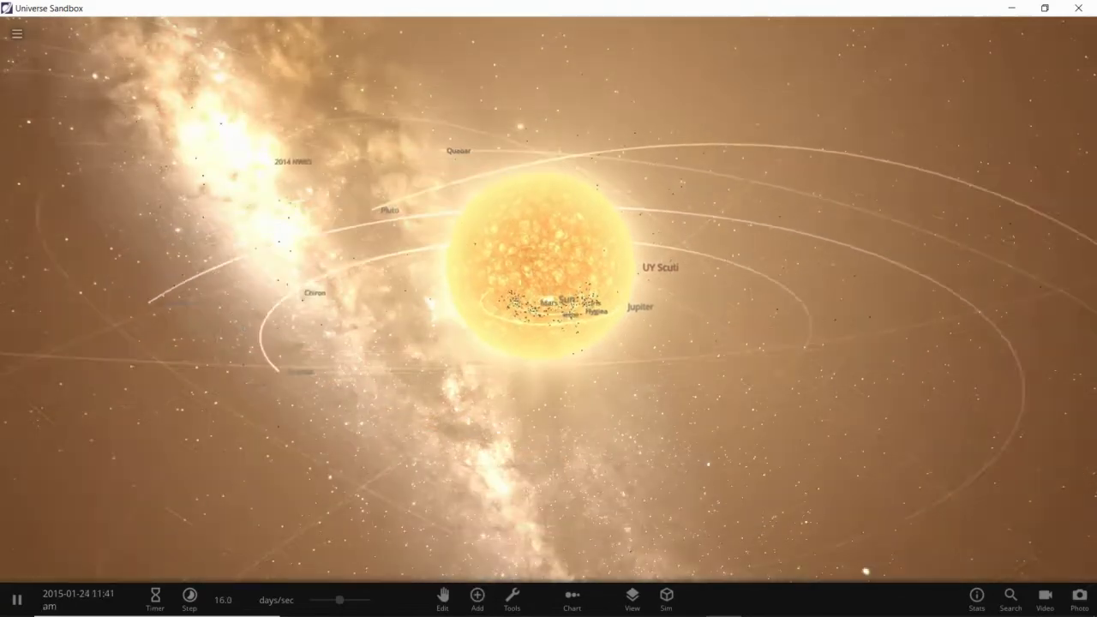
pyautogui.scroll(2, 549, 299)
pyautogui.scroll(3, 549, 299)
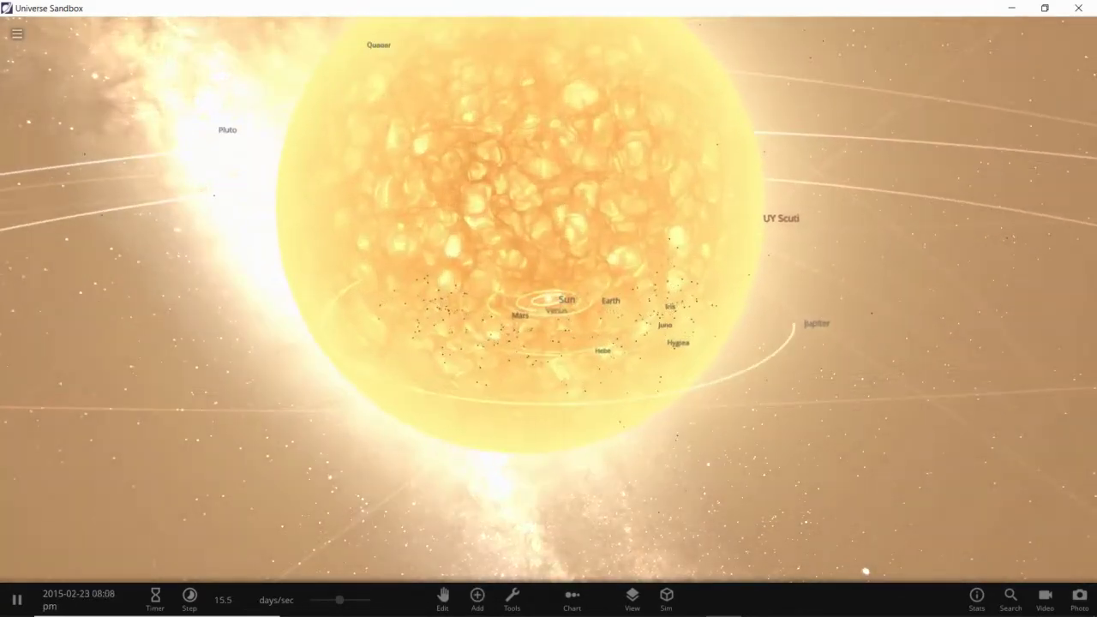
pyautogui.scroll(-2, 548, 299)
pyautogui.scroll(3, 549, 299)
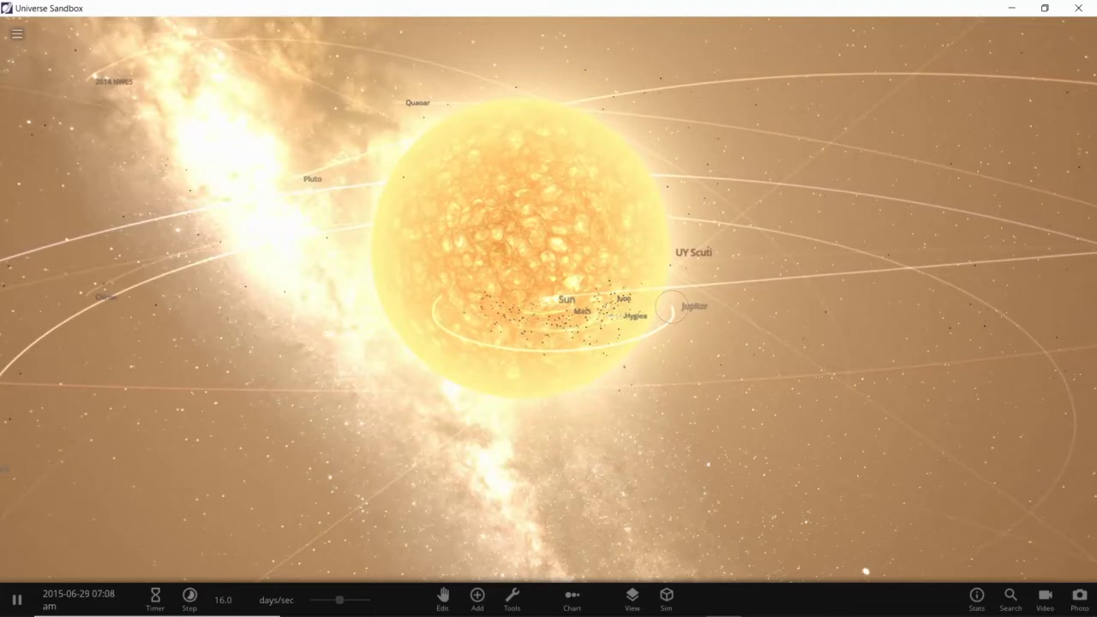
pyautogui.click(672, 306)
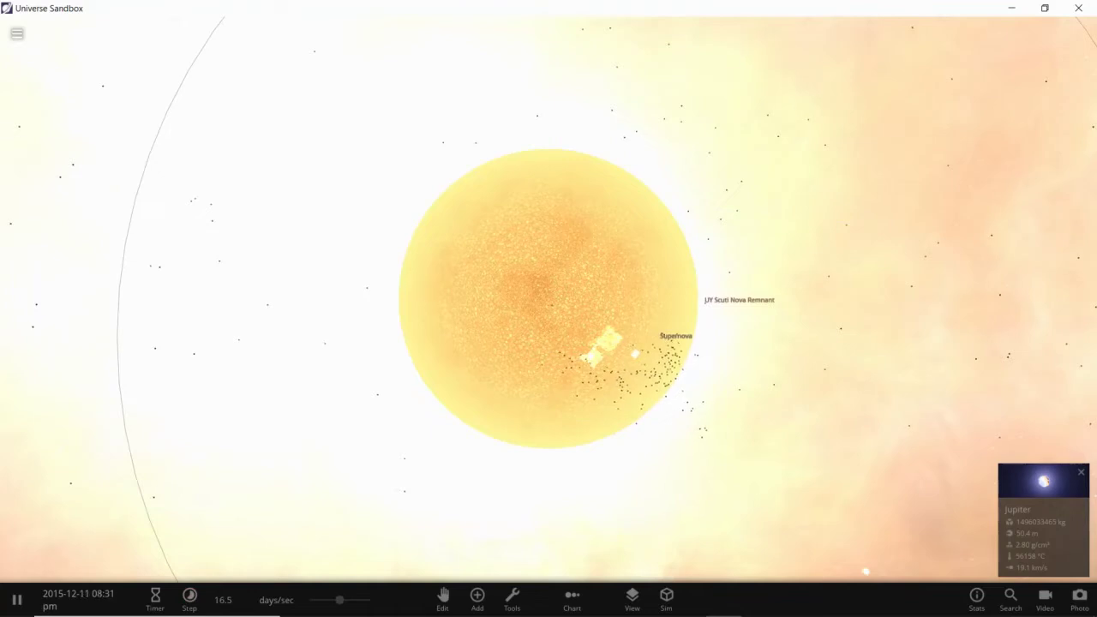
# Step: Examine the supernova and the UY Scuti nova remnant from several distances
pyautogui.scroll(-8, 548, 299)
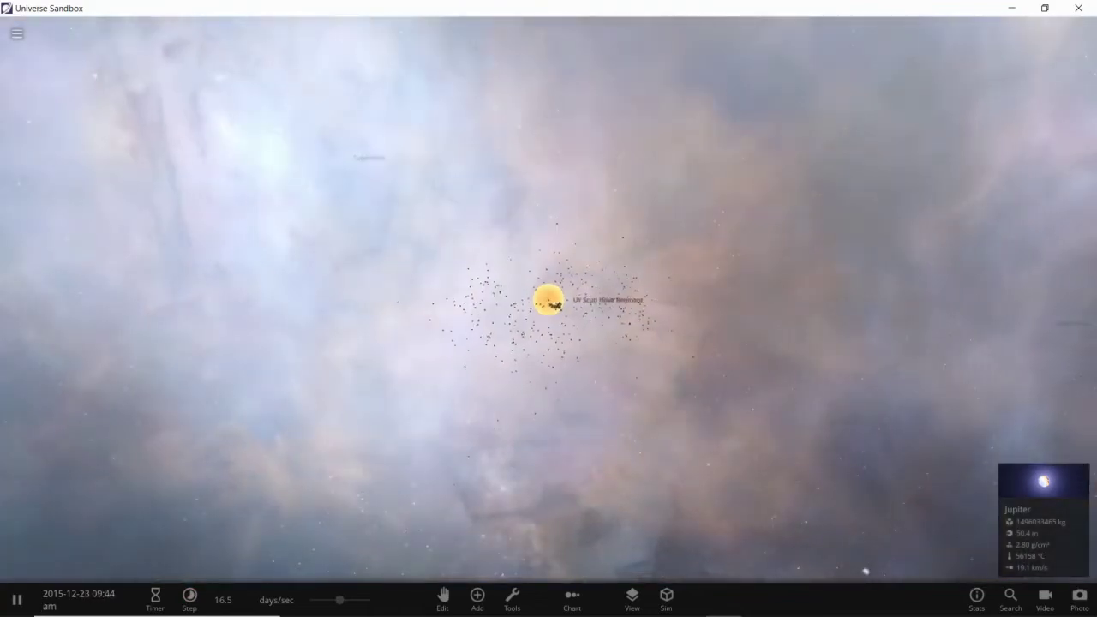
pyautogui.scroll(-3, 865, 572)
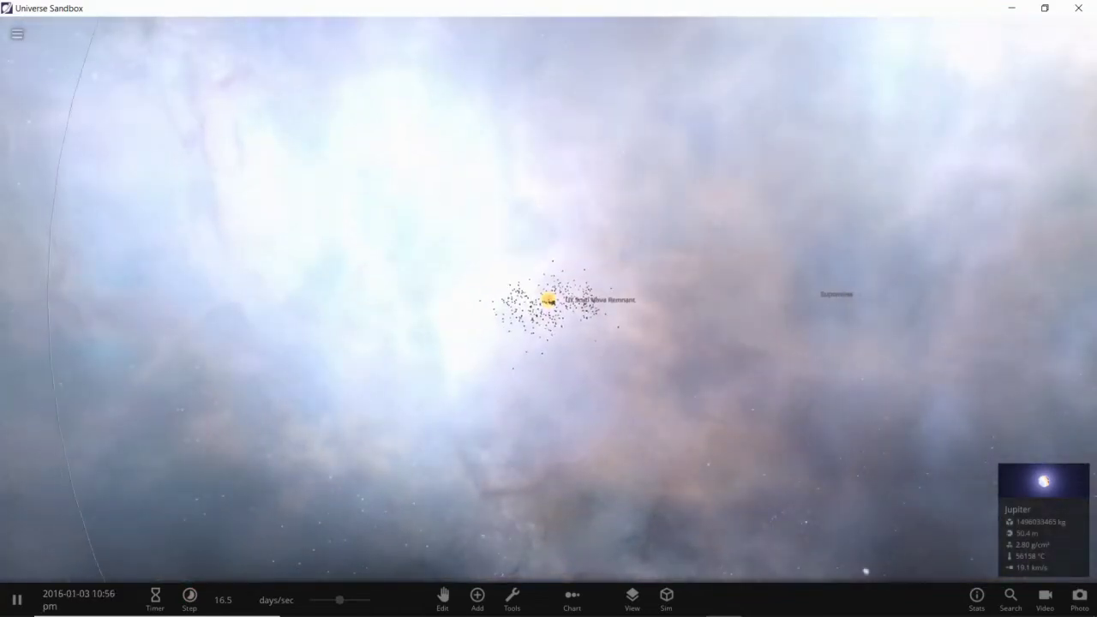
pyautogui.moveTo(865, 572); pyautogui.dragTo(583, 568)
pyautogui.scroll(-6, 548, 299)
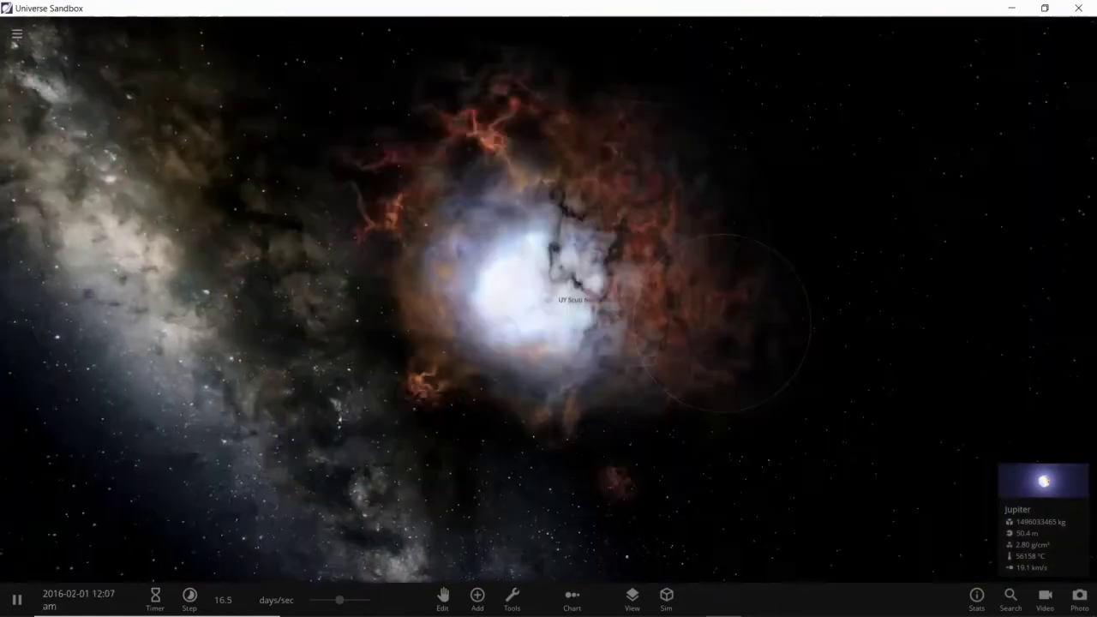
pyautogui.scroll(-5, 549, 299)
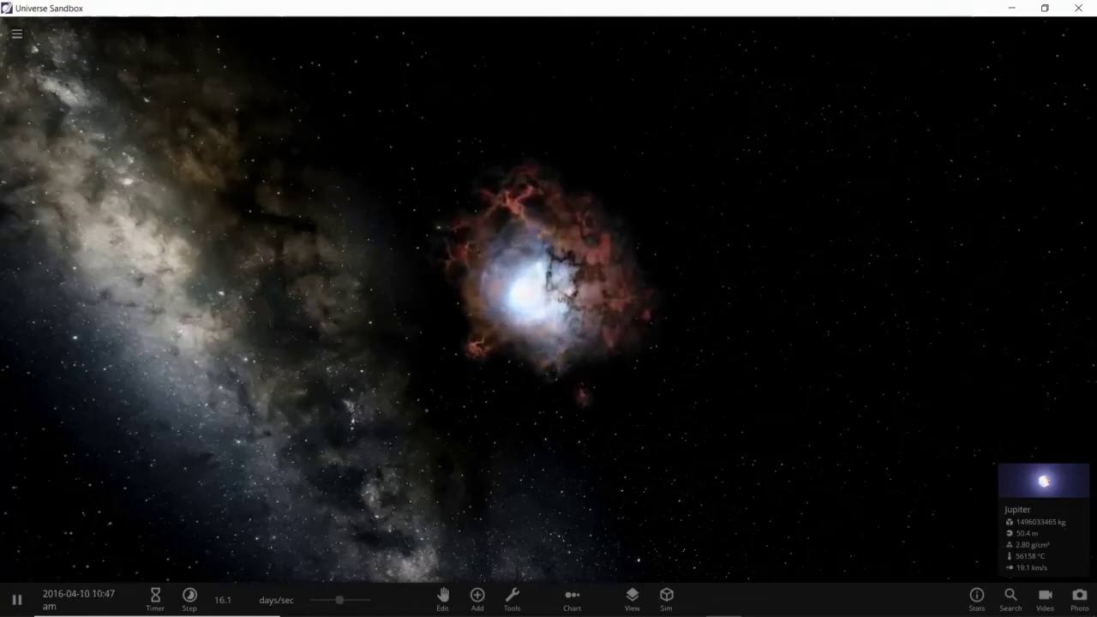
pyautogui.scroll(5, 548, 300)
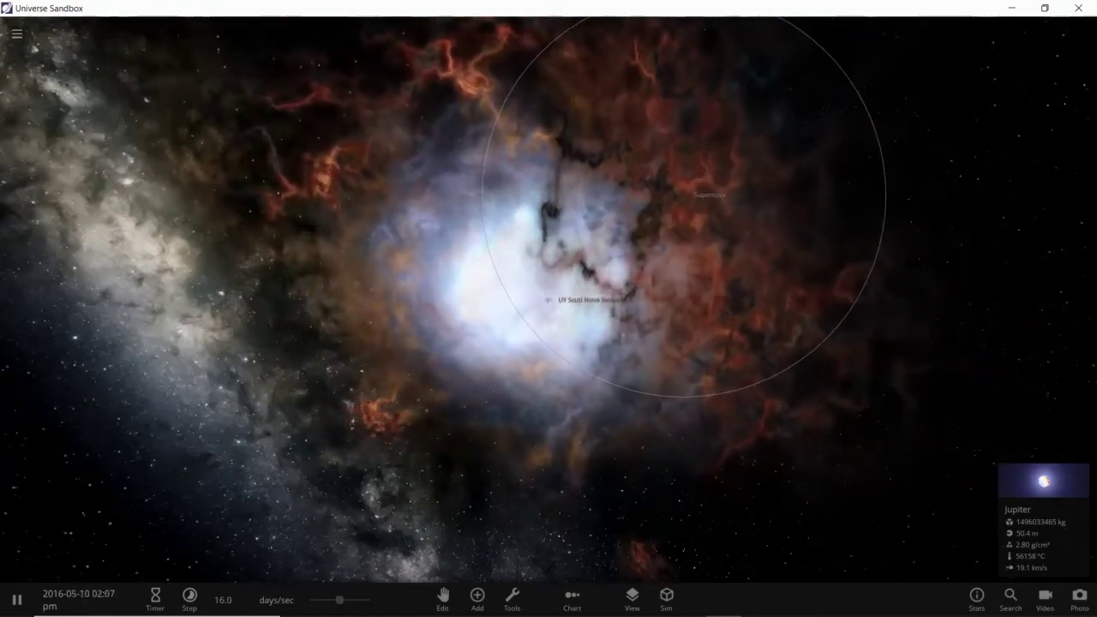
pyautogui.scroll(-3, 548, 300)
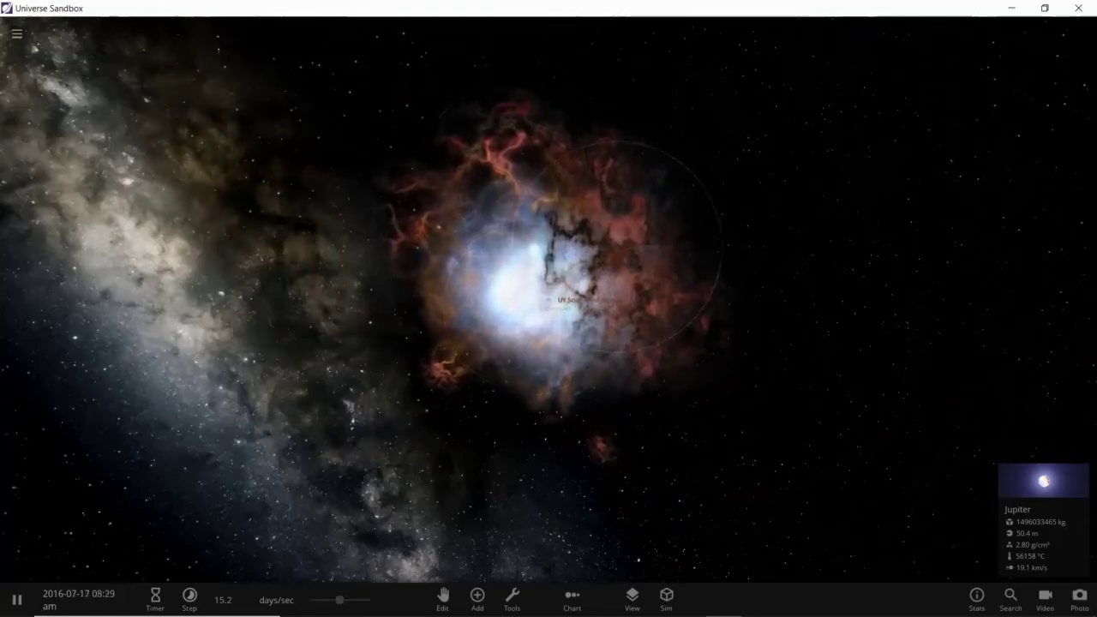
# Step: Discard the exploded scene by reloading the Solar System simulation, and dismiss its description
pyautogui.click(16, 34)
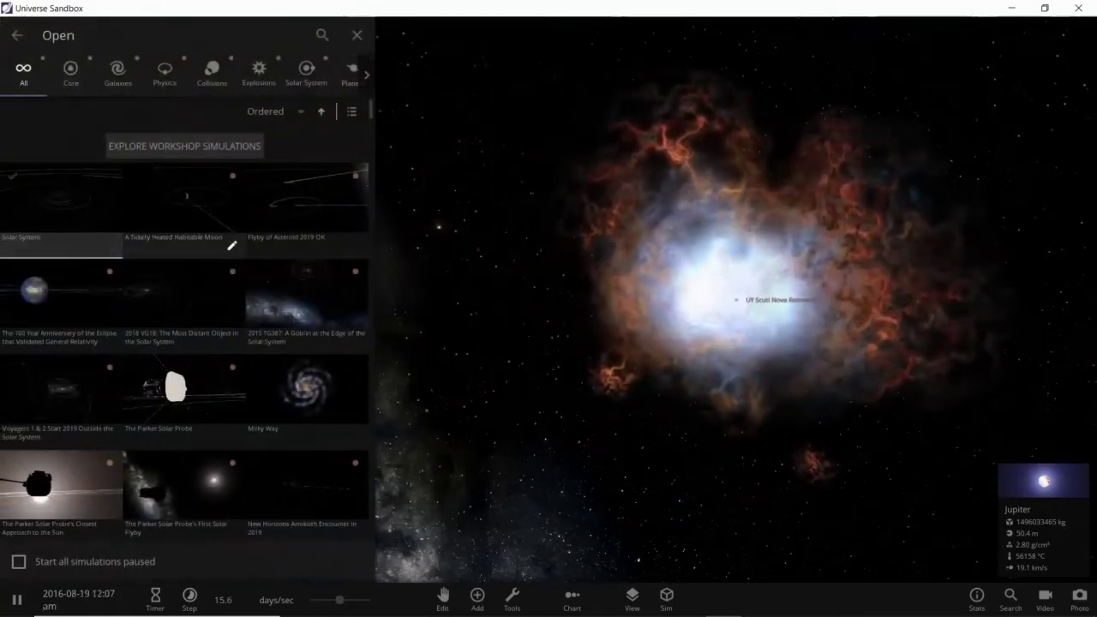
pyautogui.click(61, 209)
pyautogui.press('Escape')
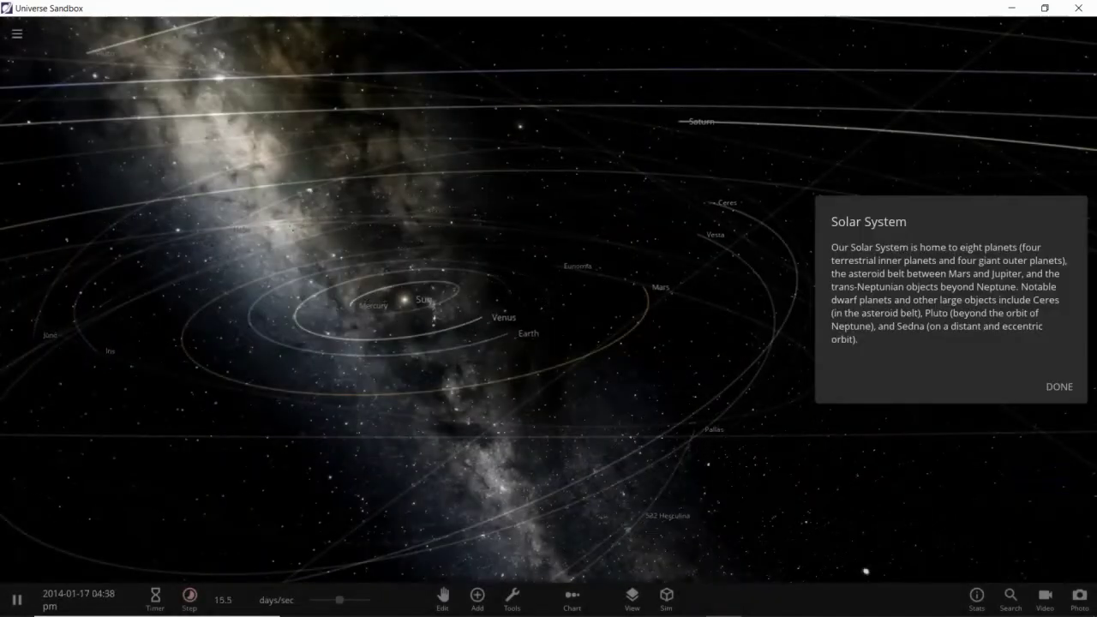
pyautogui.click(1058, 386)
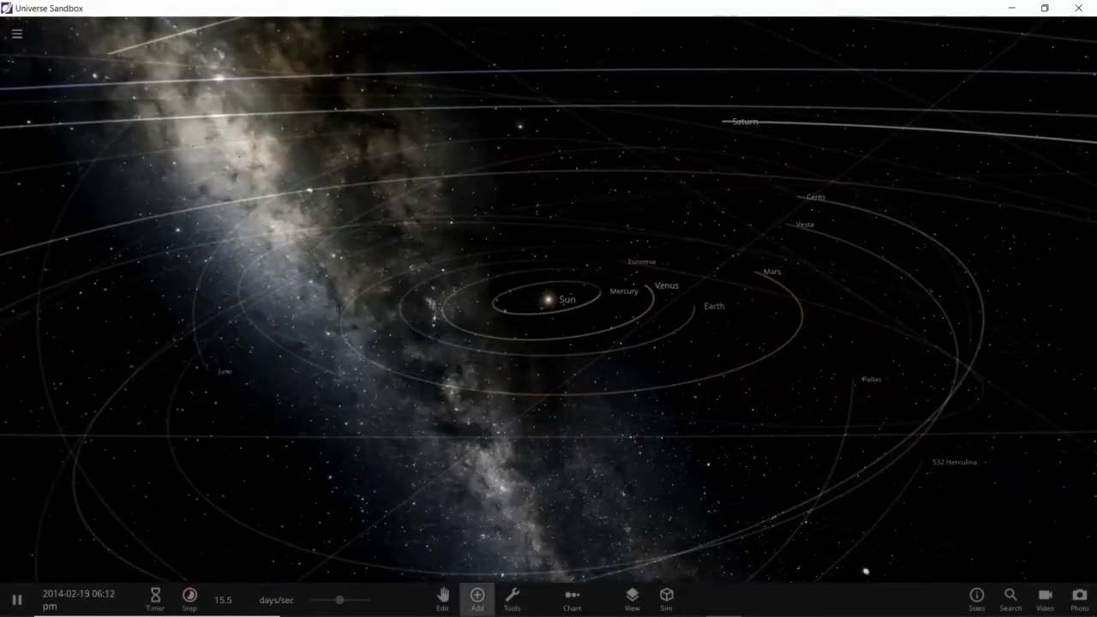
# Step: Add UY Scuti from the star catalogue in orbit mode, placing it above the inner Solar System, and leave object adding
pyautogui.click(476, 599)
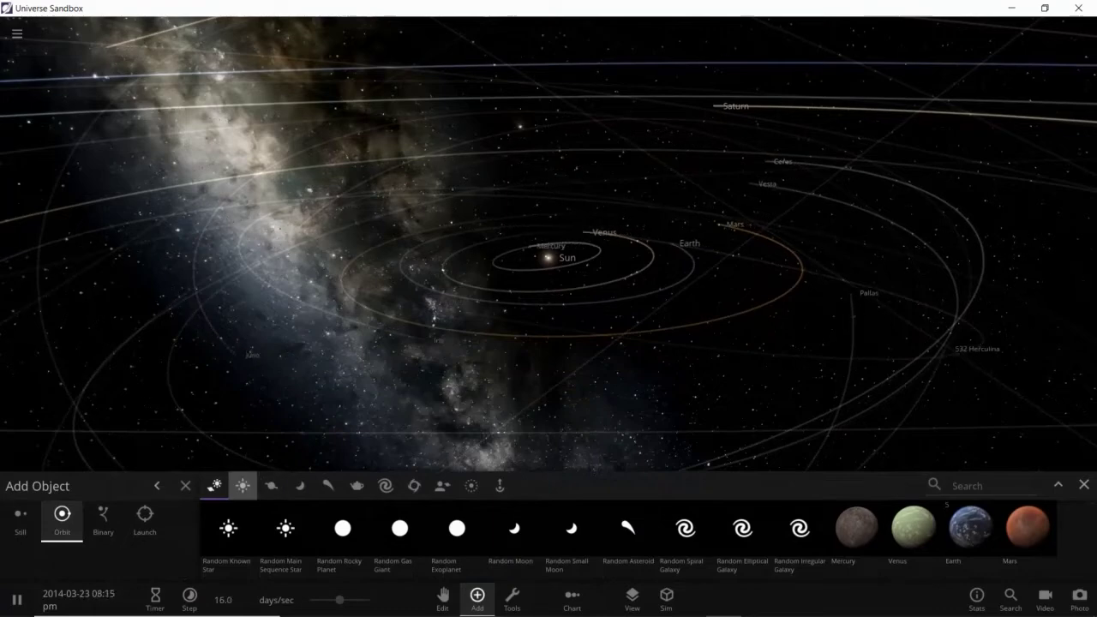
pyautogui.click(243, 485)
pyautogui.scroll(-10, 456, 549)
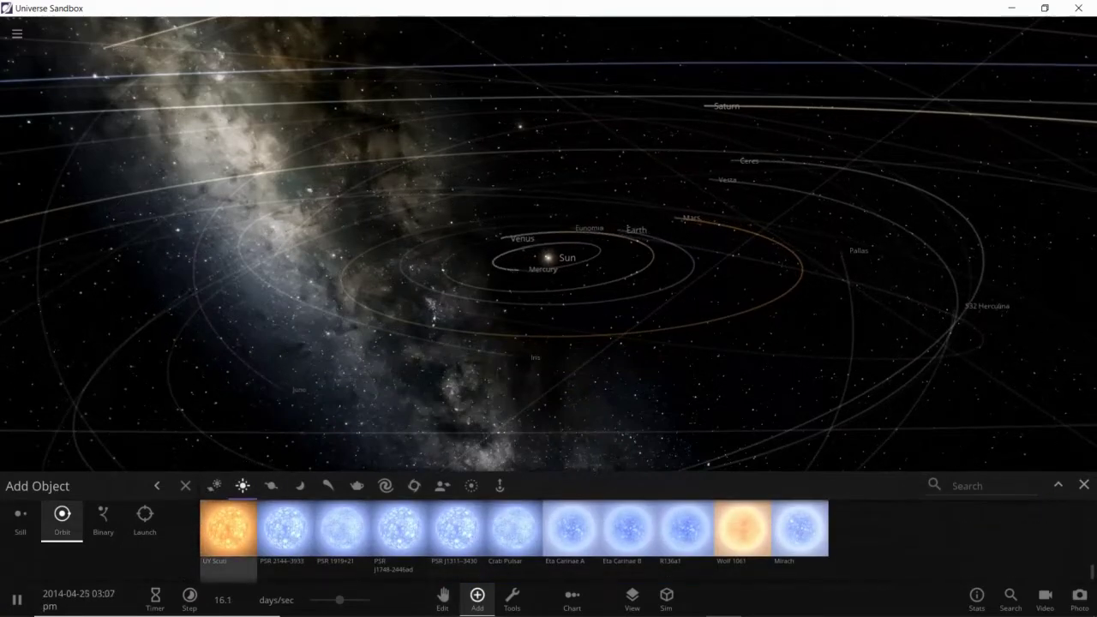
pyautogui.click(228, 535)
pyautogui.scroll(-8, 435, 322)
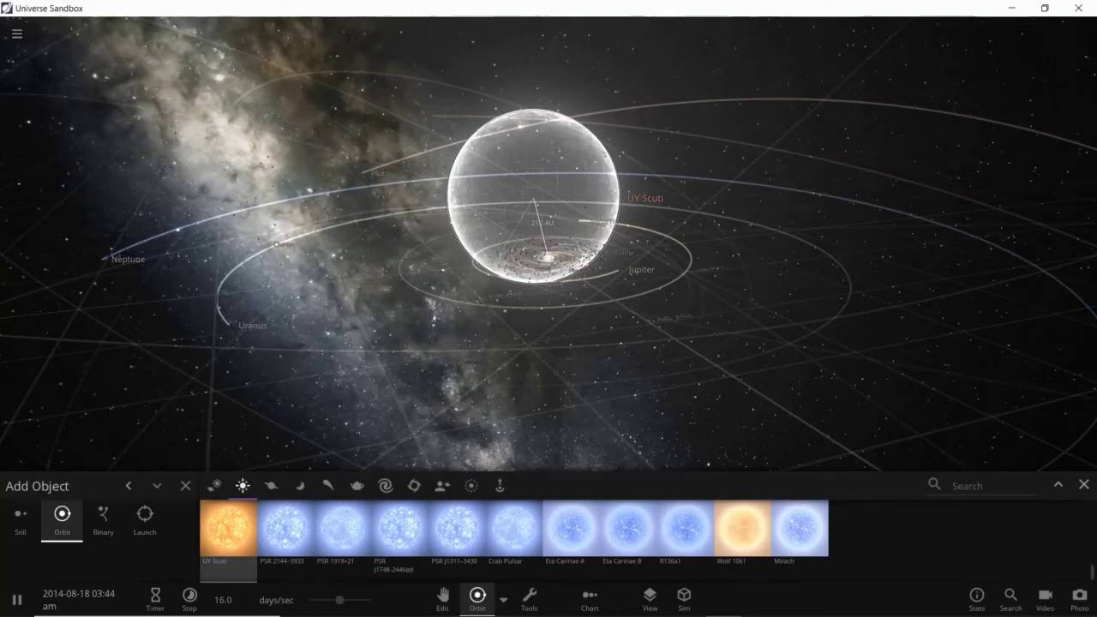
pyautogui.click(534, 198)
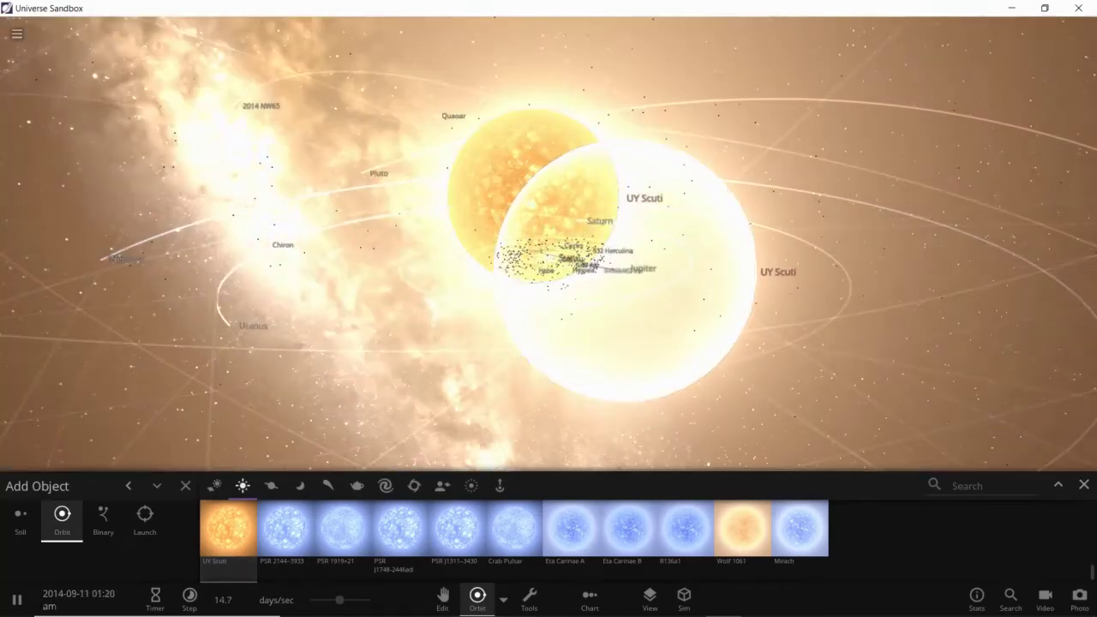
pyautogui.press('Escape')
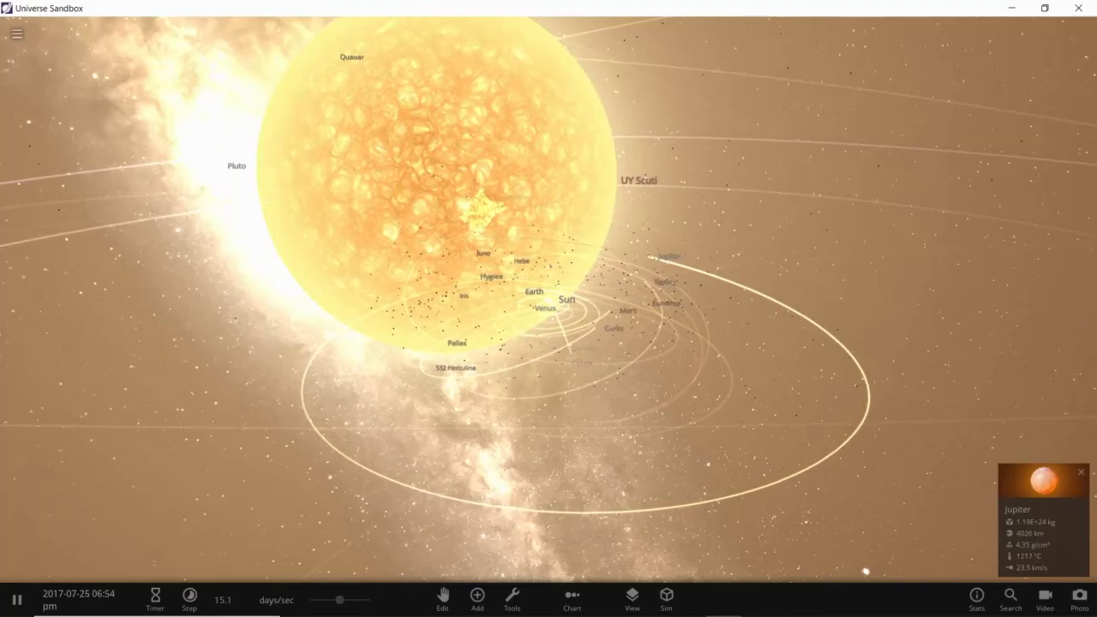
# Step: Reload the Solar System simulation to clear UY Scuti from the scene, and dismiss the description
pyautogui.click(17, 33)
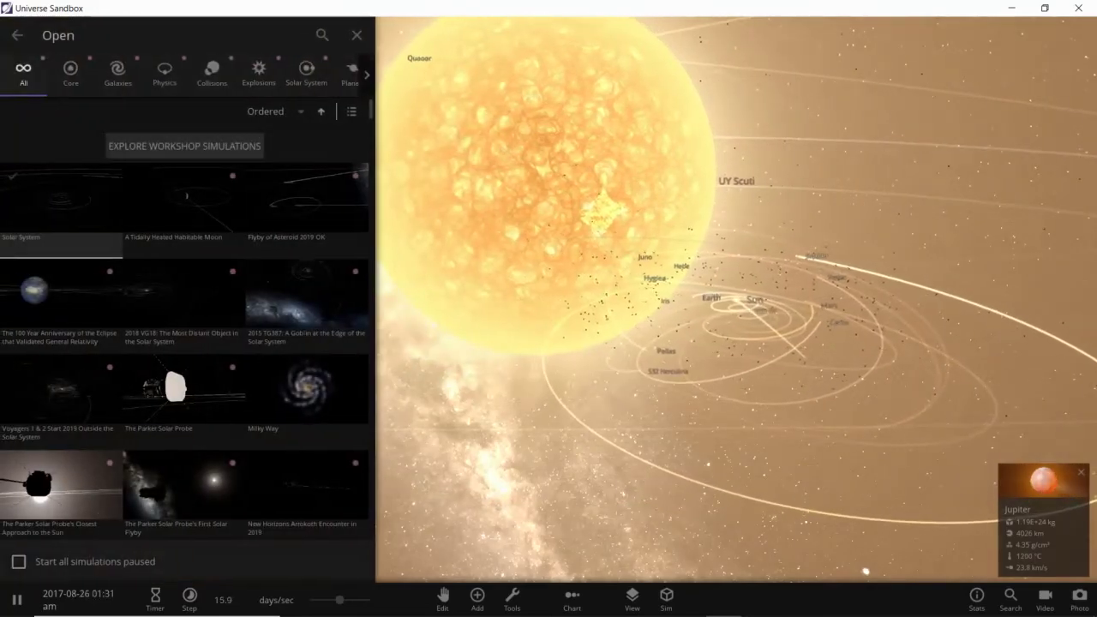
pyautogui.press('Return')
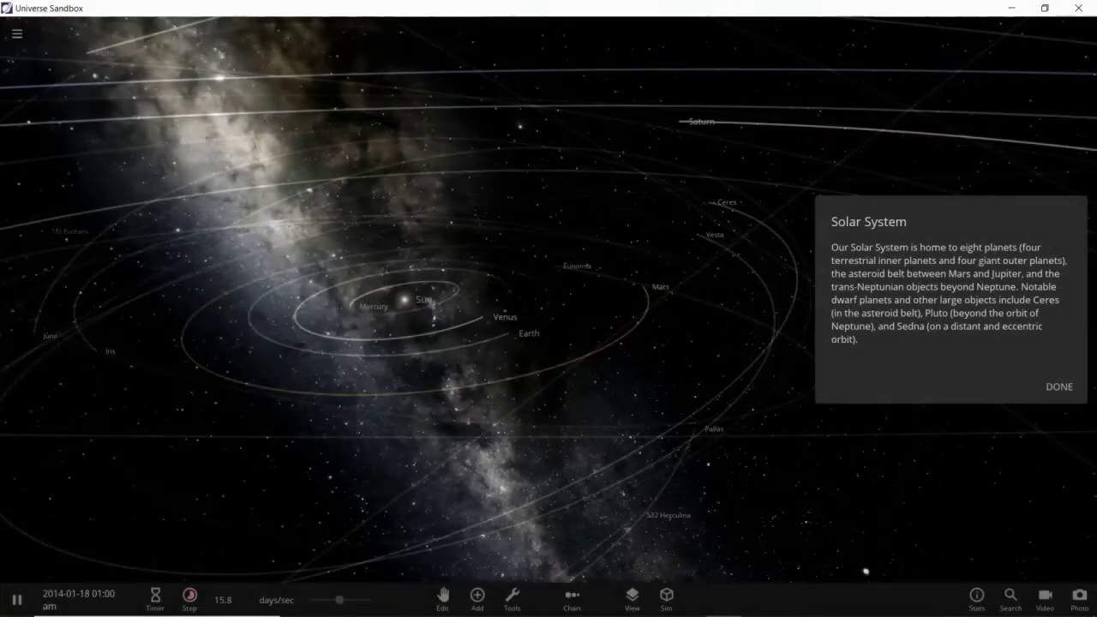
pyautogui.click(1059, 386)
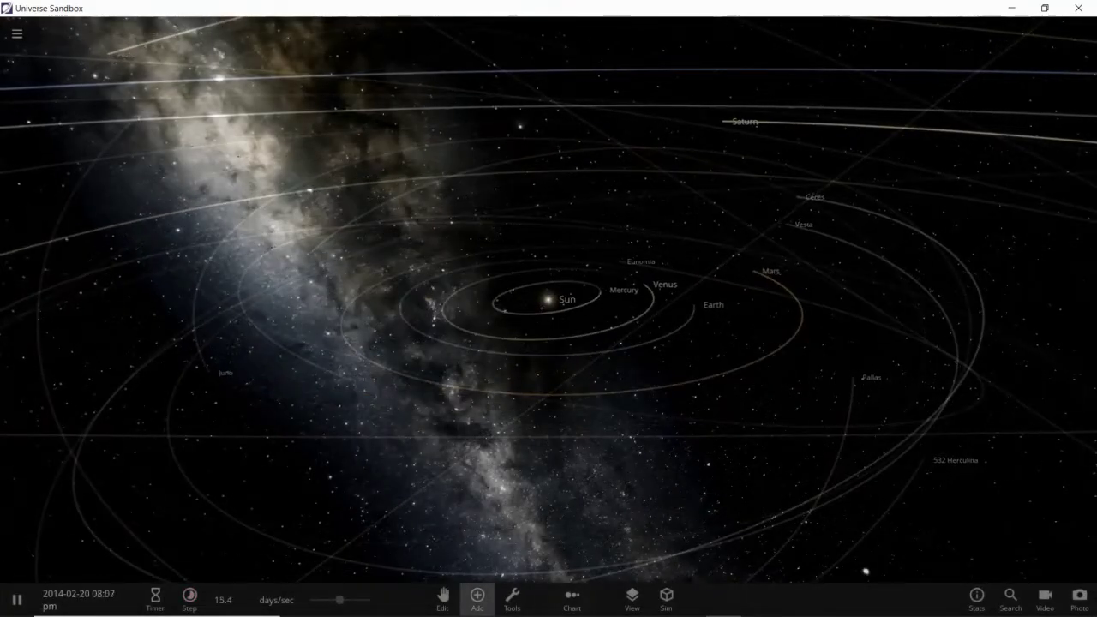
# Step: Add VY Canis Majoris from the star catalogue in orbit mode above the inner planets' orbits, and close object adding
pyautogui.click(478, 595)
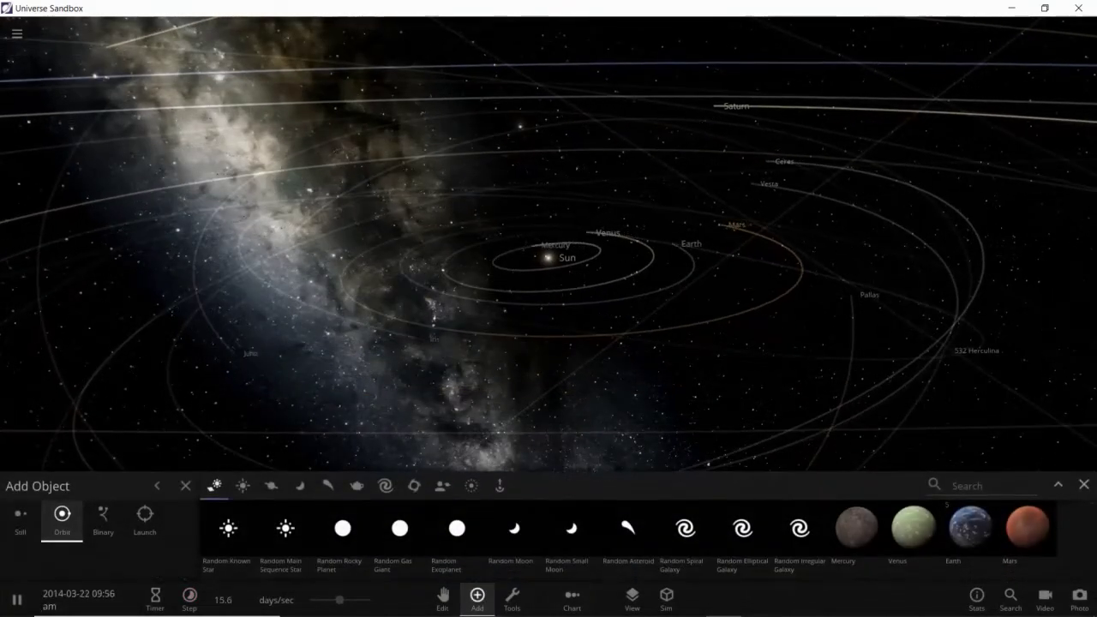
pyautogui.click(243, 485)
pyautogui.scroll(-10, 512, 539)
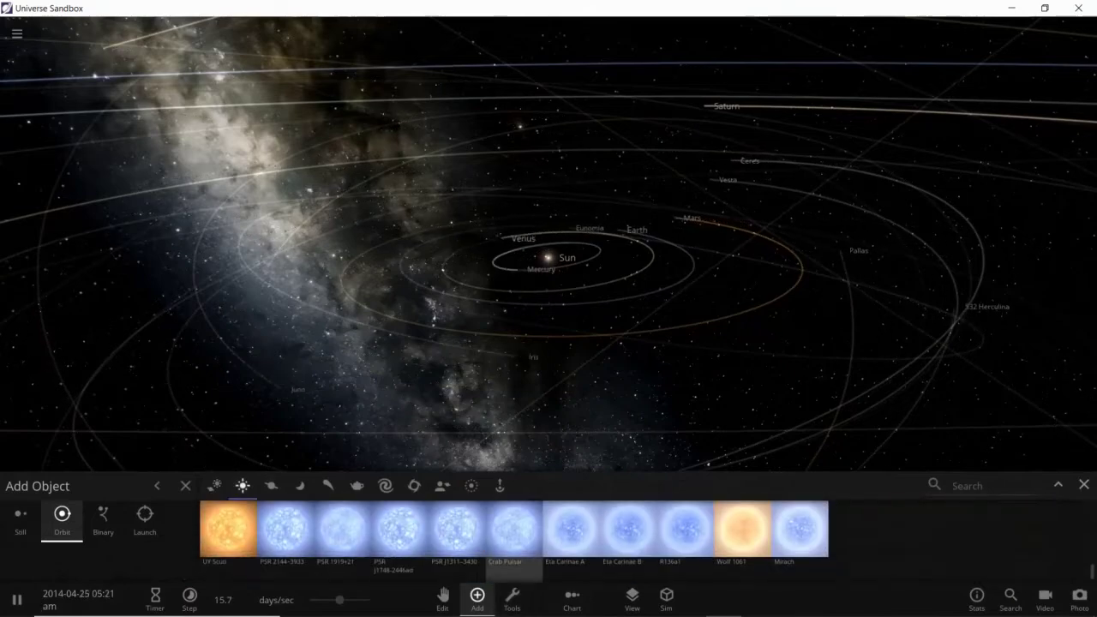
pyautogui.scroll(4, 514, 539)
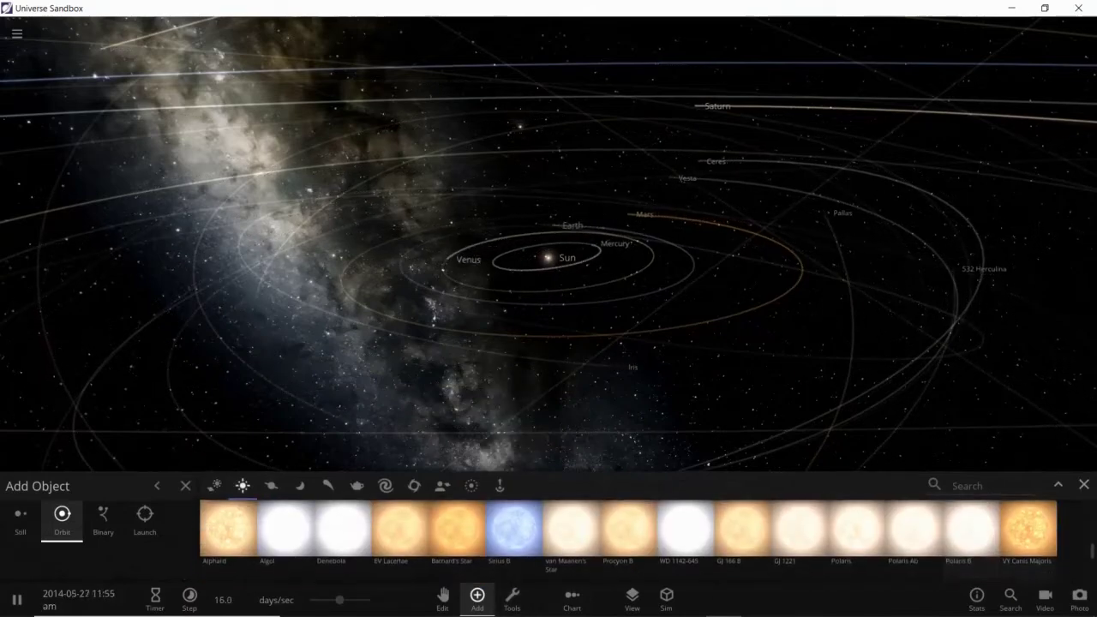
pyautogui.click(1027, 535)
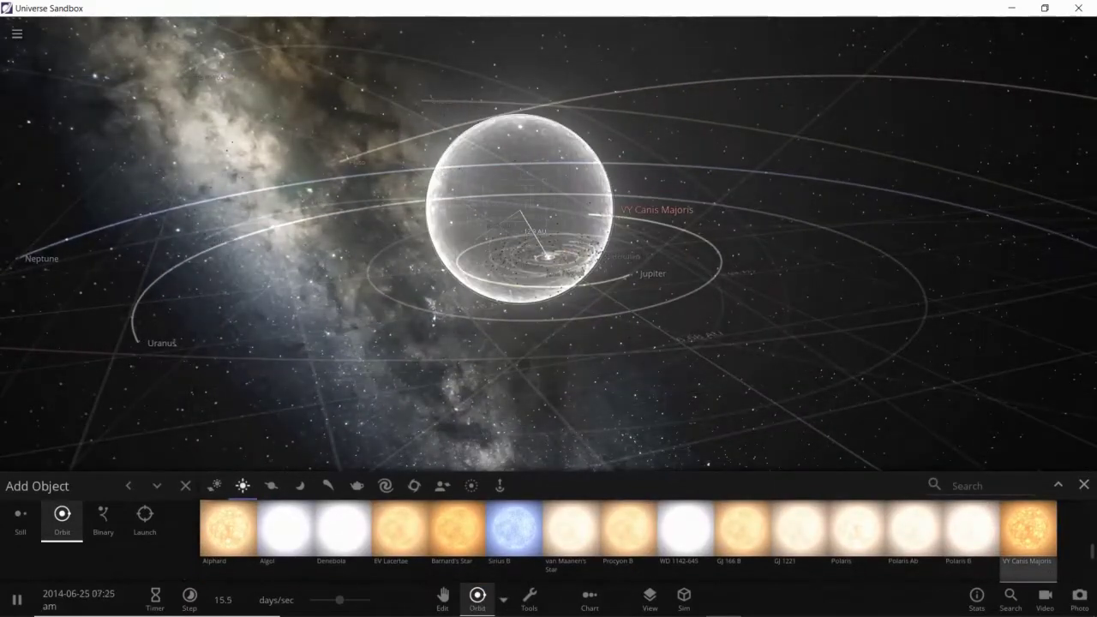
pyautogui.click(514, 177)
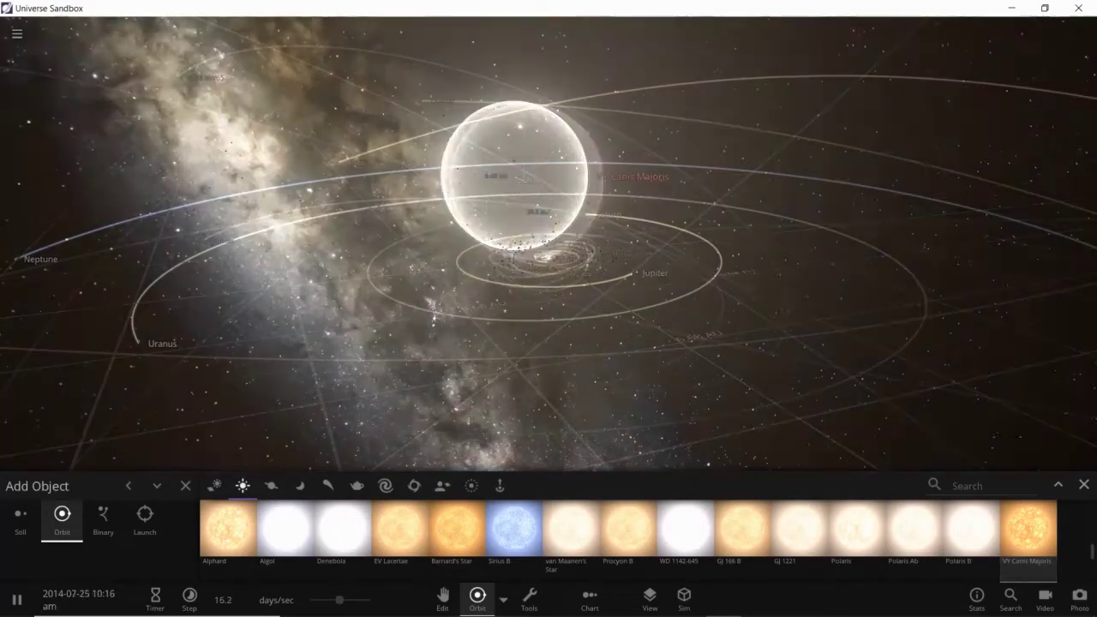
pyautogui.click(1083, 485)
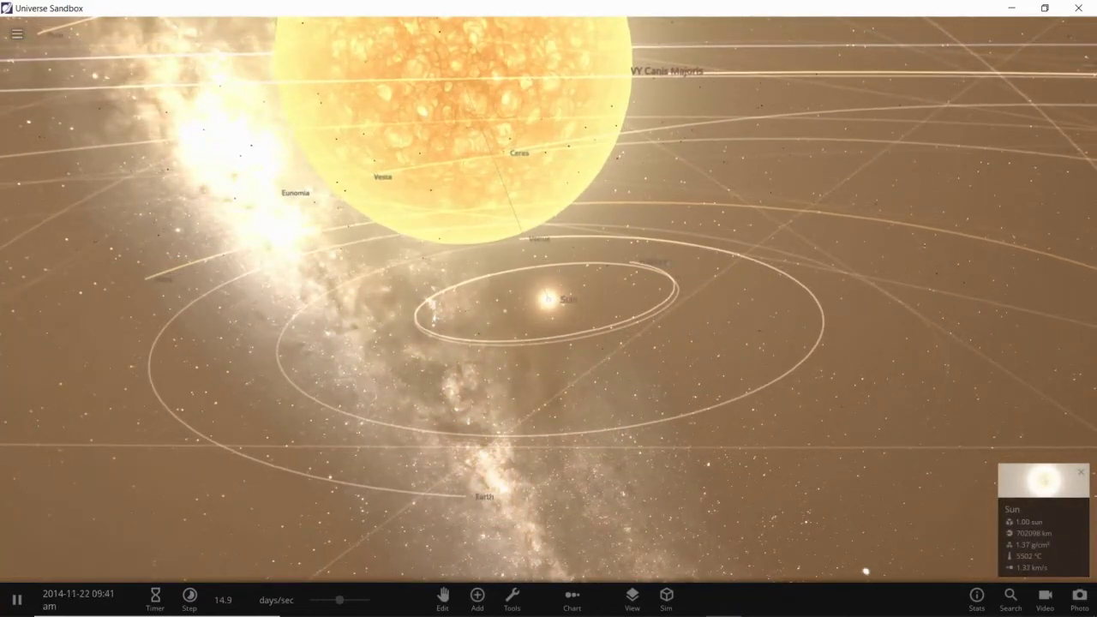
# Step: Examine VY Canis Majoris against the planets' orbits and review its overview properties, then close them
pyautogui.scroll(-5, 865, 572)
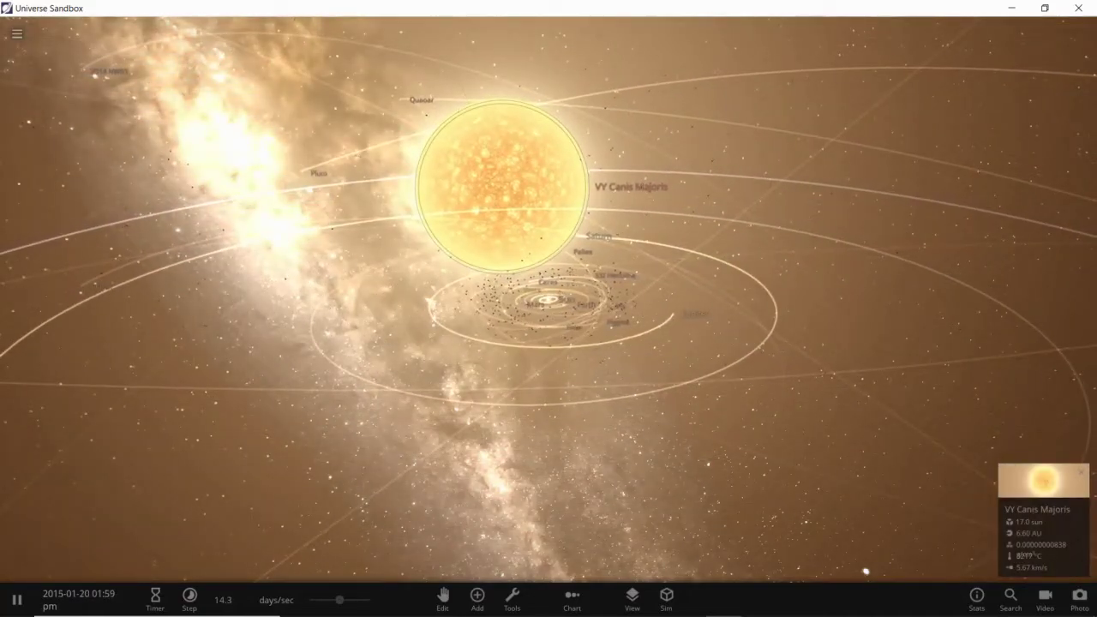
pyautogui.click(1043, 515)
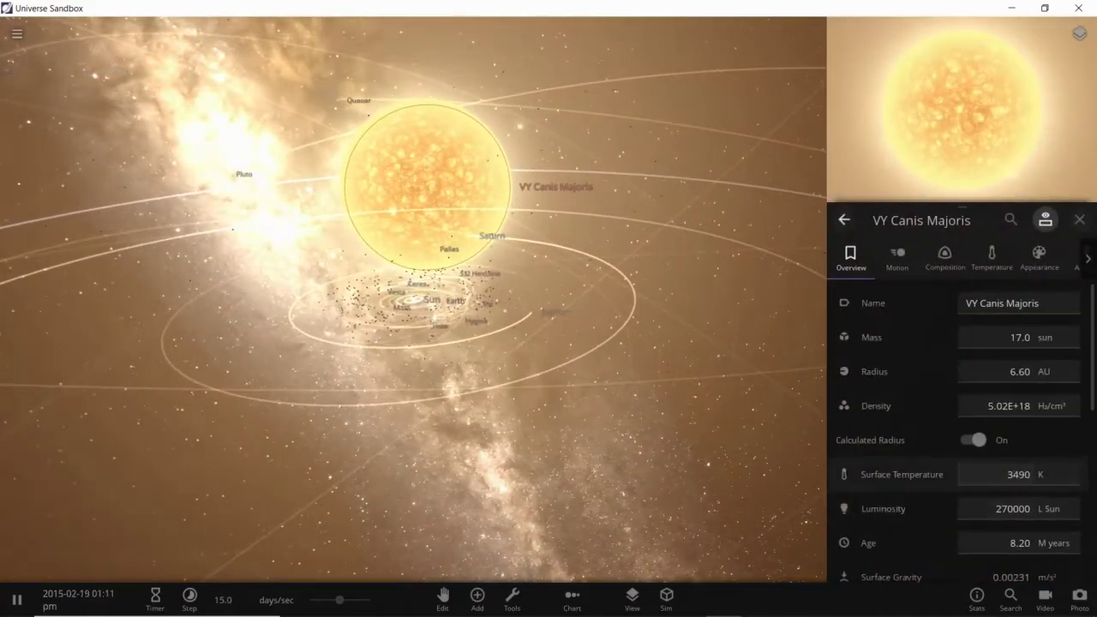
pyautogui.press('Escape')
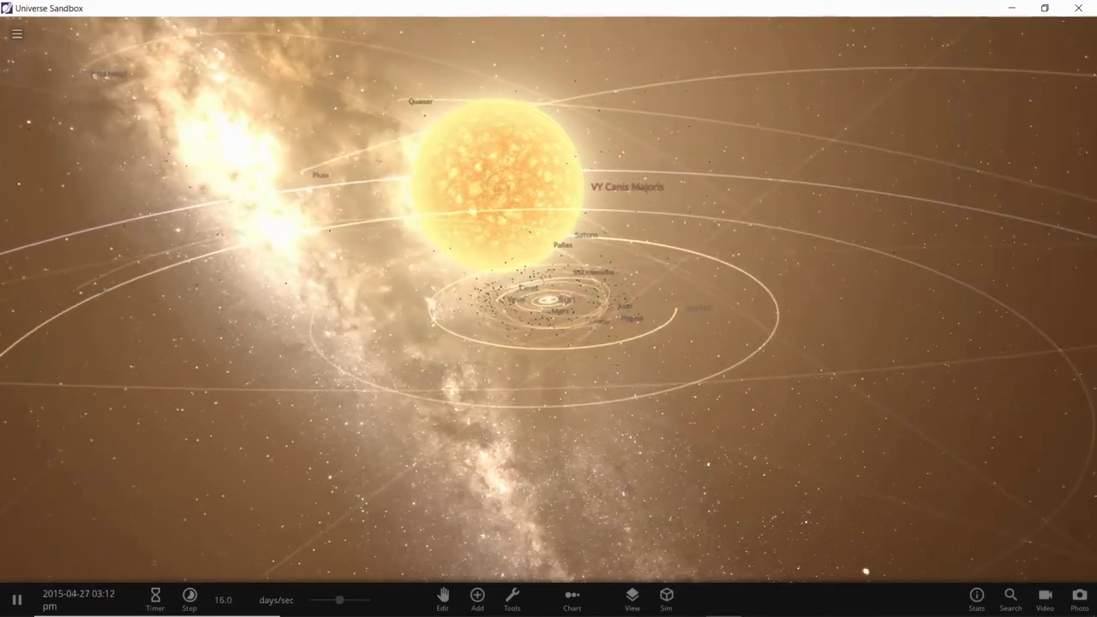
# Step: Inspect the summary values of Pluto and Saturn, and speed up the simulation to watch the orbits near VY Canis Majoris
pyautogui.click(305, 175)
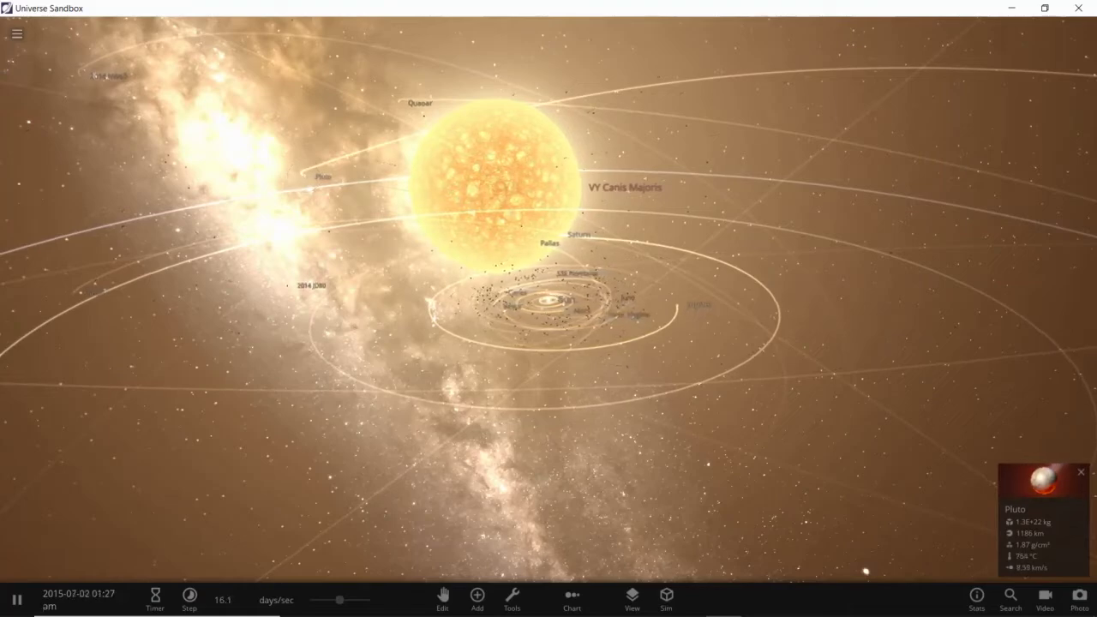
pyautogui.scroll(-3, 548, 300)
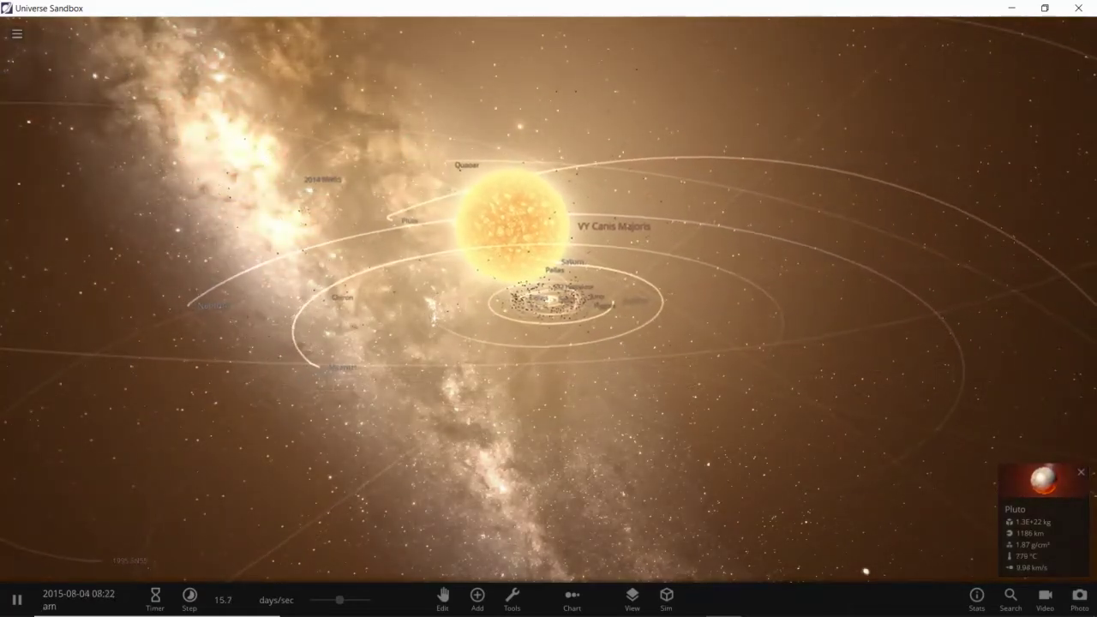
pyautogui.scroll(7, 548, 300)
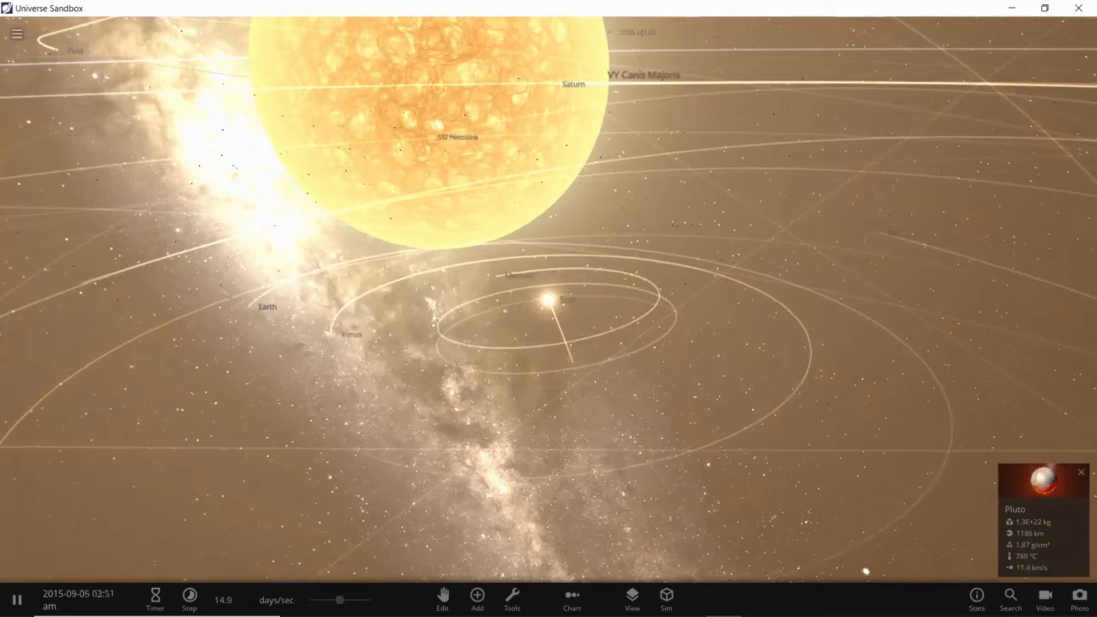
pyautogui.click(546, 84)
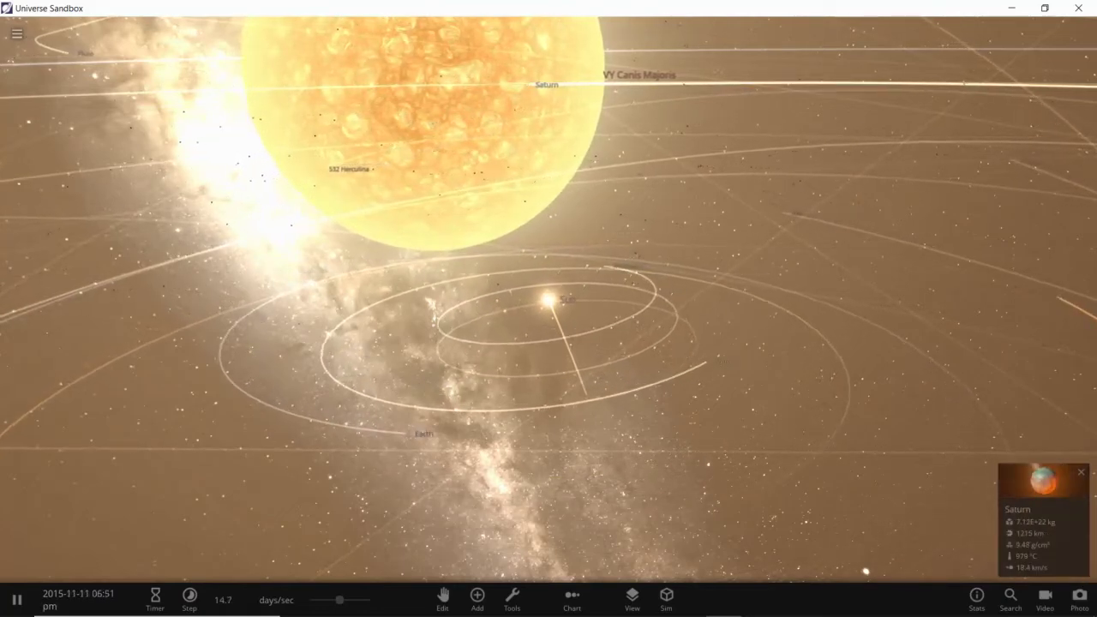
pyautogui.scroll(-5, 548, 309)
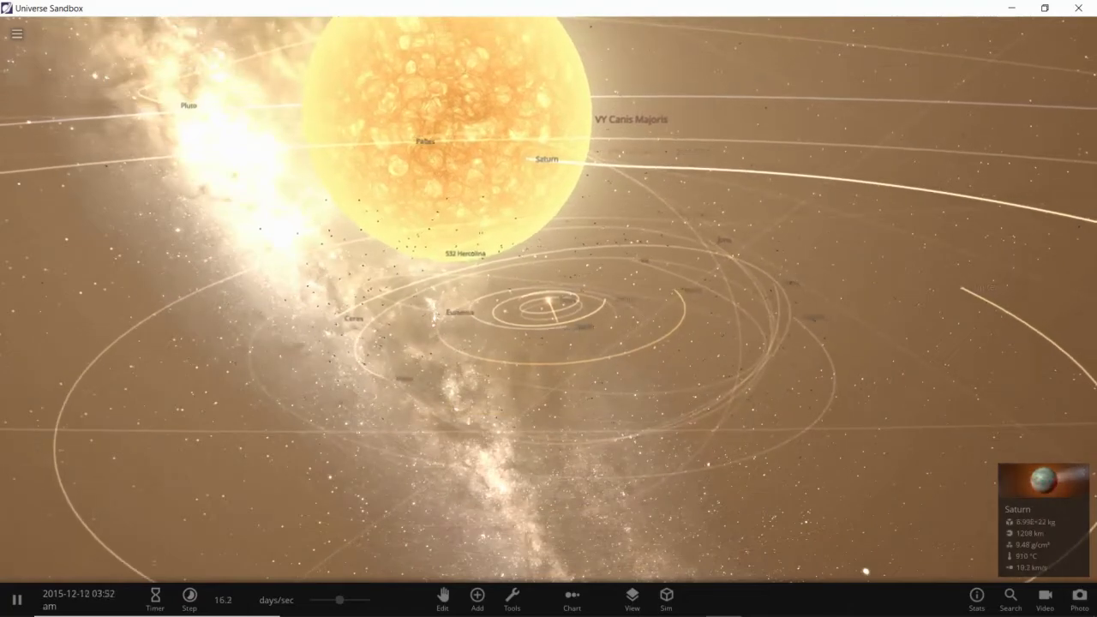
pyautogui.click(955, 284)
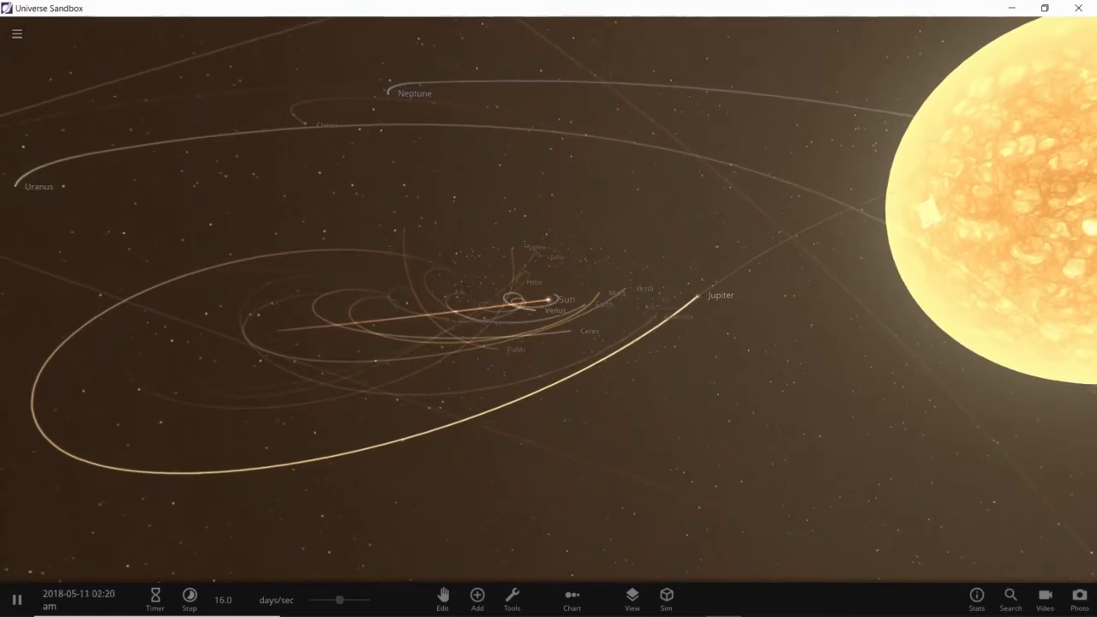
pyautogui.moveTo(339, 599); pyautogui.dragTo(359, 599)
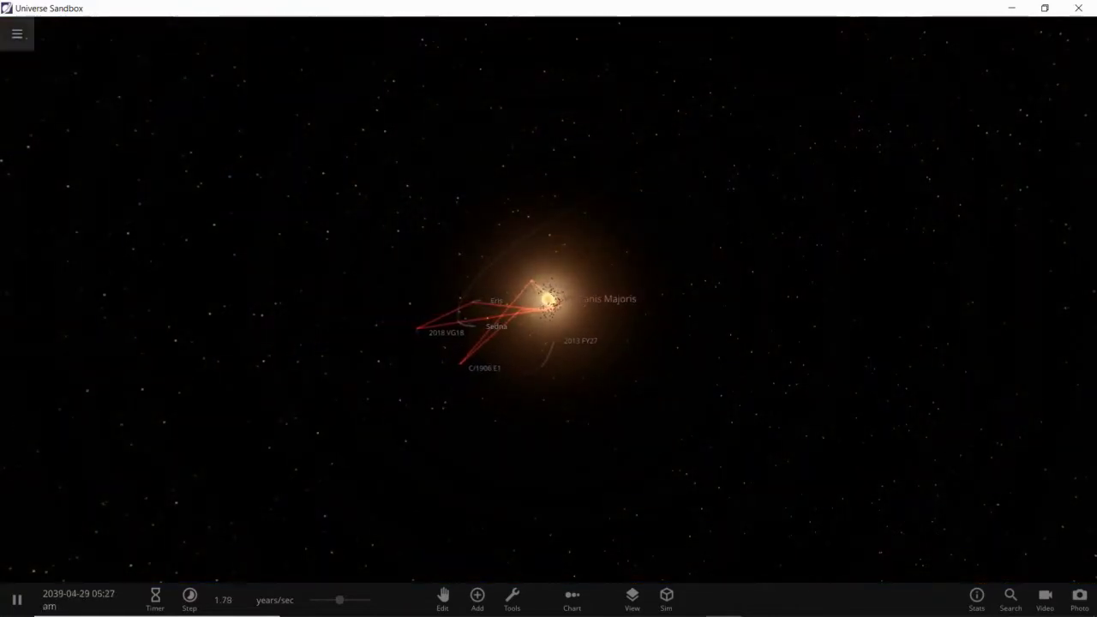
# Step: Replace the Solar System scene with a new empty simulation
pyautogui.hotkey('ctrl', 'o')
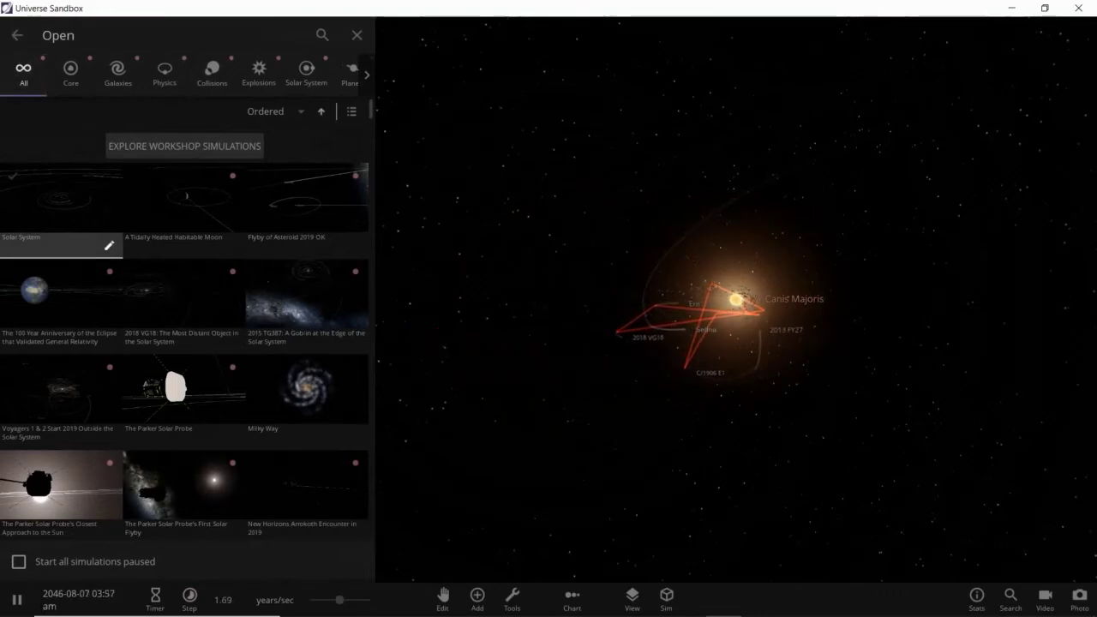
pyautogui.click(17, 35)
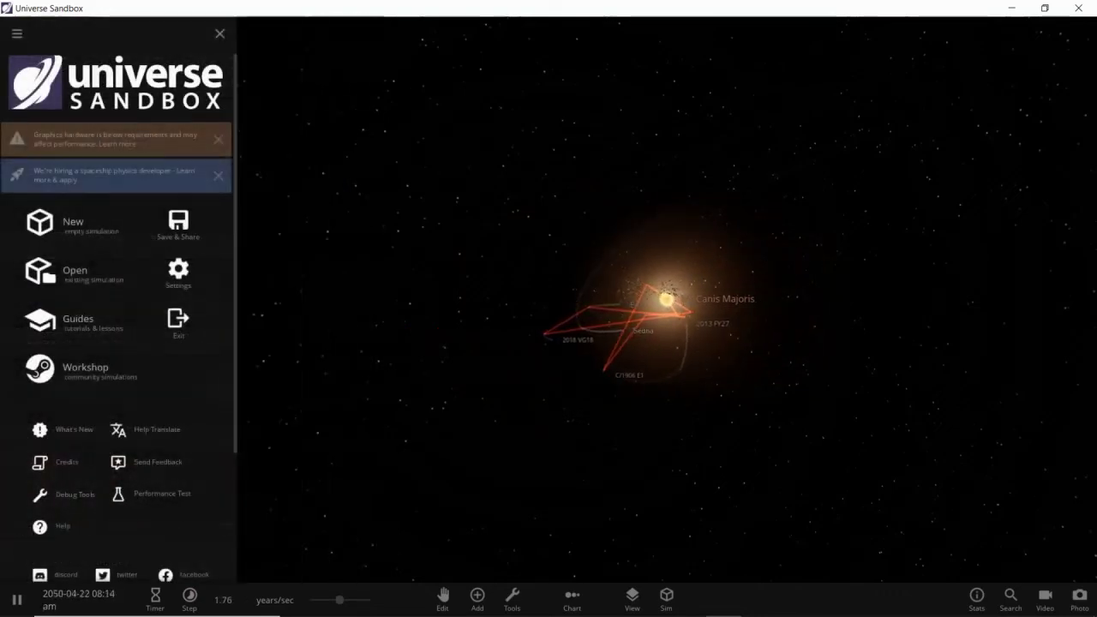
pyautogui.press('Escape')
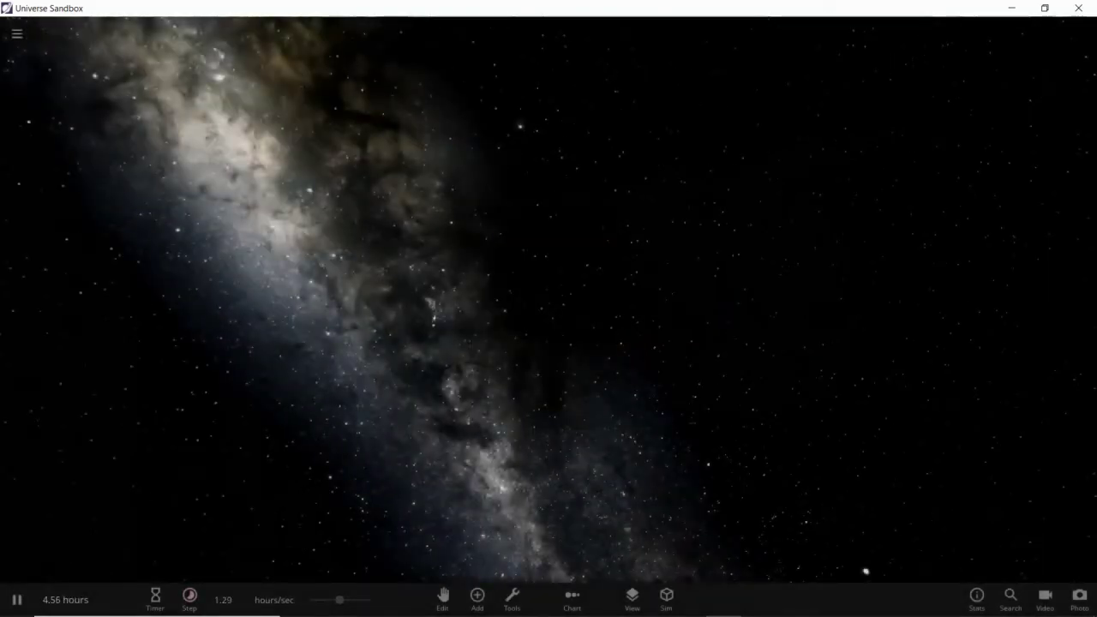
# Step: Add the Sun to the empty simulation from the object catalogue in orbit mode
pyautogui.press('a')
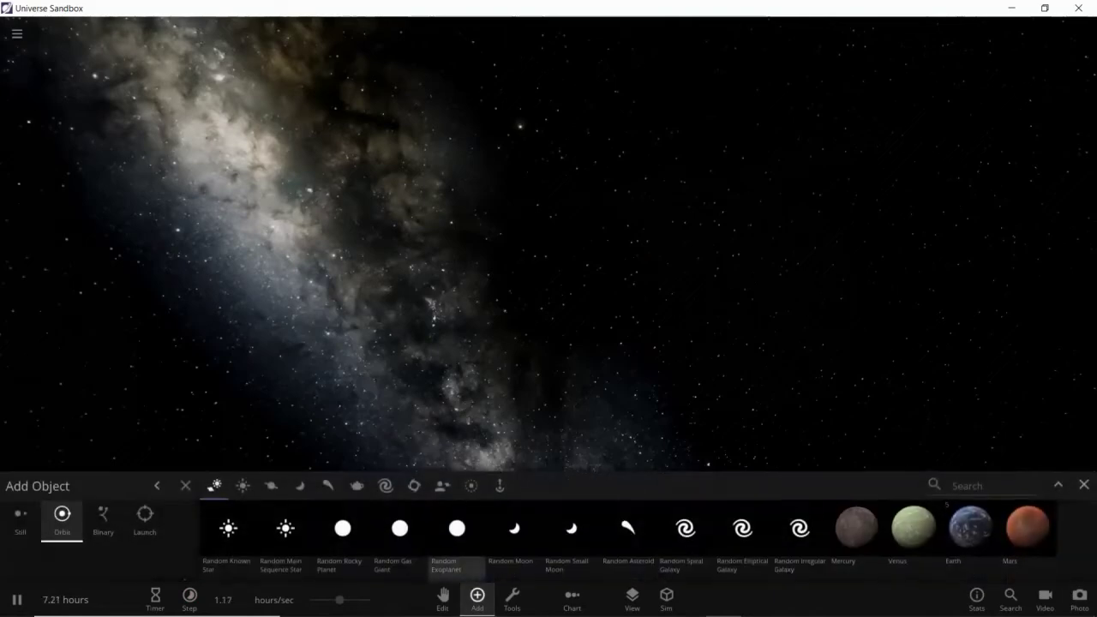
pyautogui.scroll(-3, 457, 540)
pyautogui.click(285, 529)
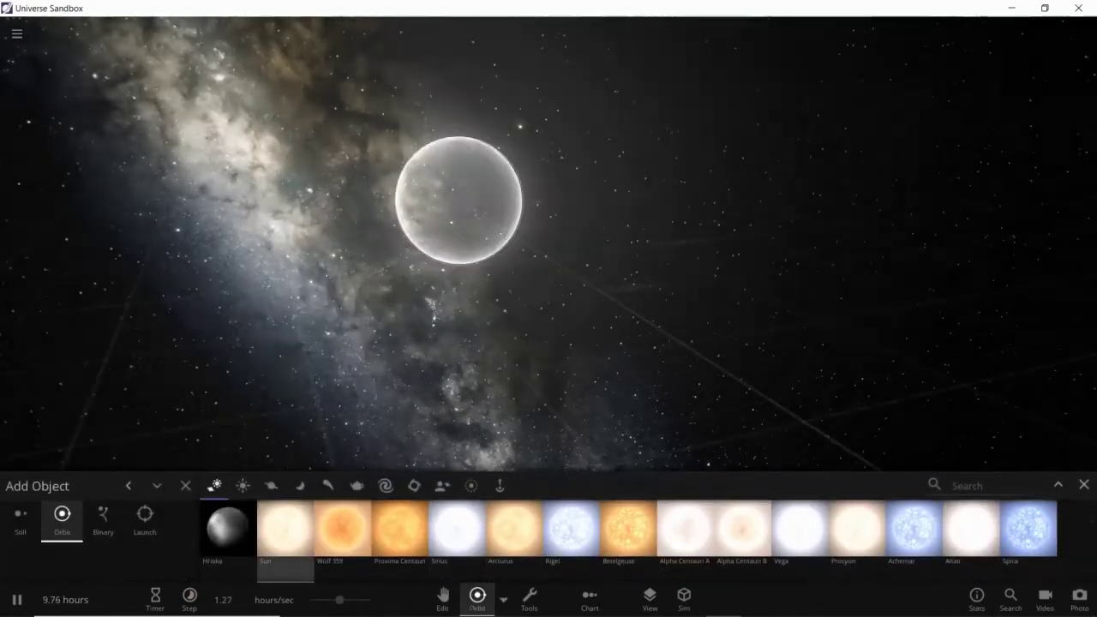
pyautogui.click(483, 222)
# Step: Add VY Canis Majoris and UY Scuti in orbit mode, placing them on opposite sides of the Sun
pyautogui.scroll(-10, 969, 540)
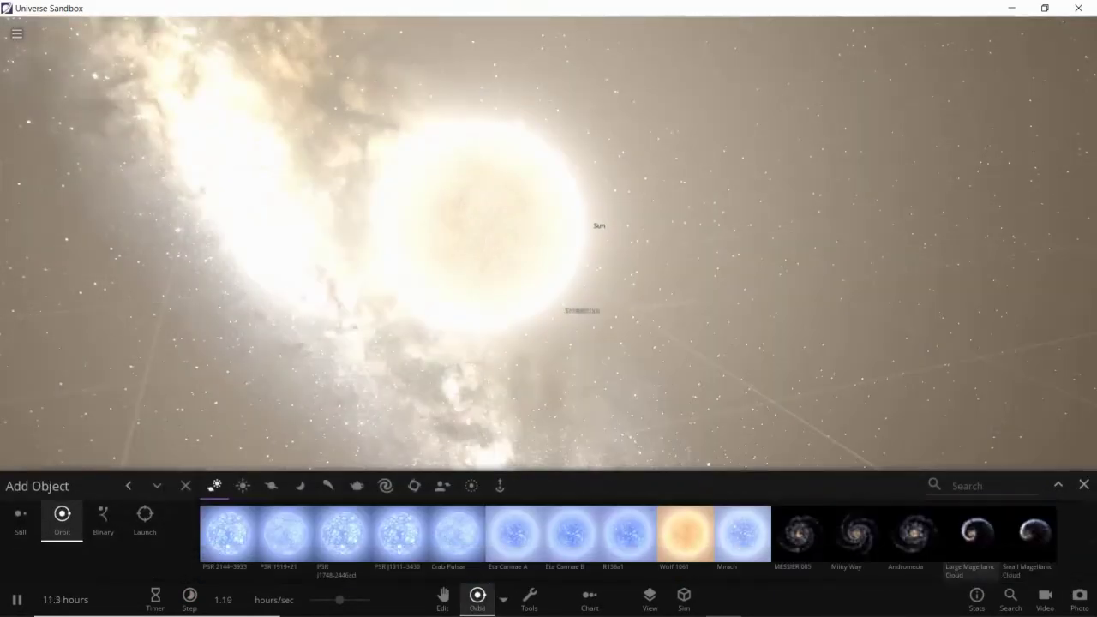
pyautogui.scroll(8, 968, 540)
pyautogui.scroll(-1, 970, 536)
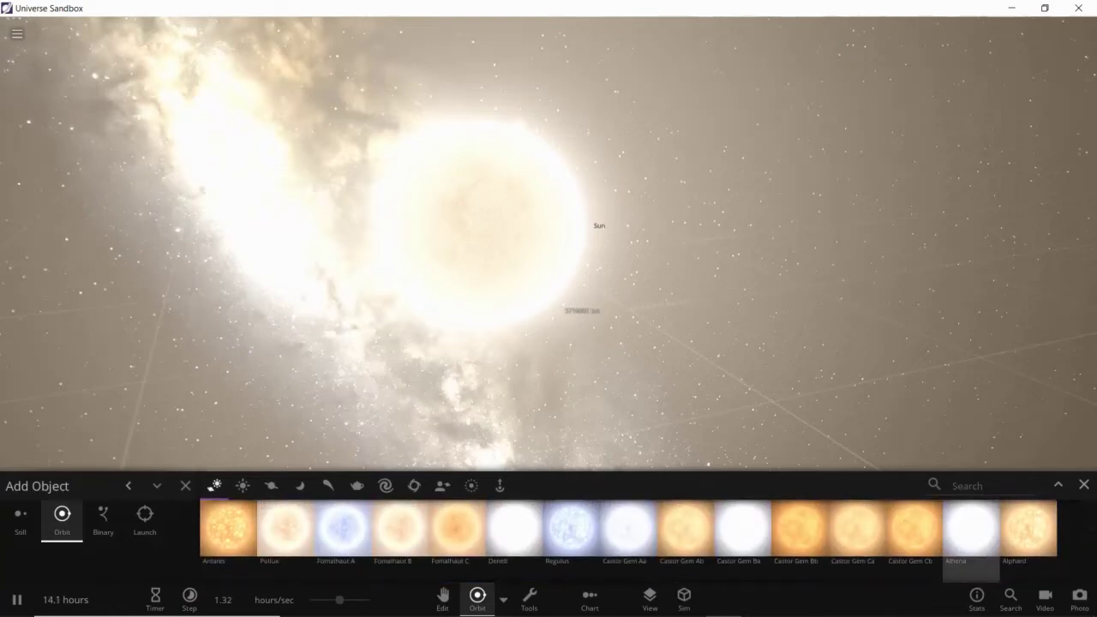
pyautogui.scroll(-1, 971, 536)
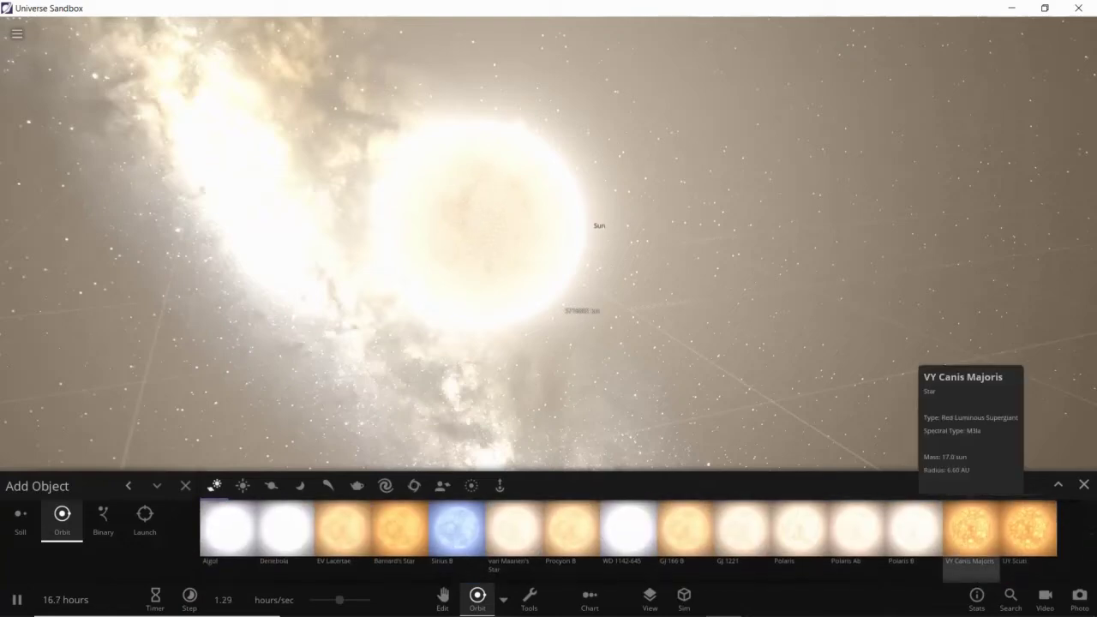
pyautogui.click(971, 529)
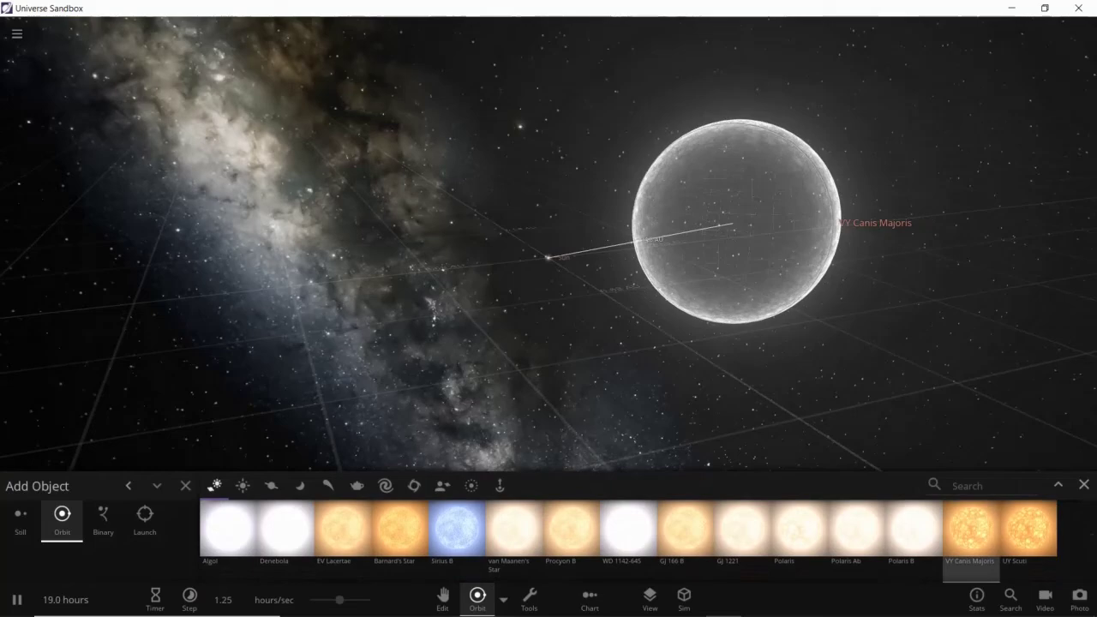
pyautogui.click(723, 214)
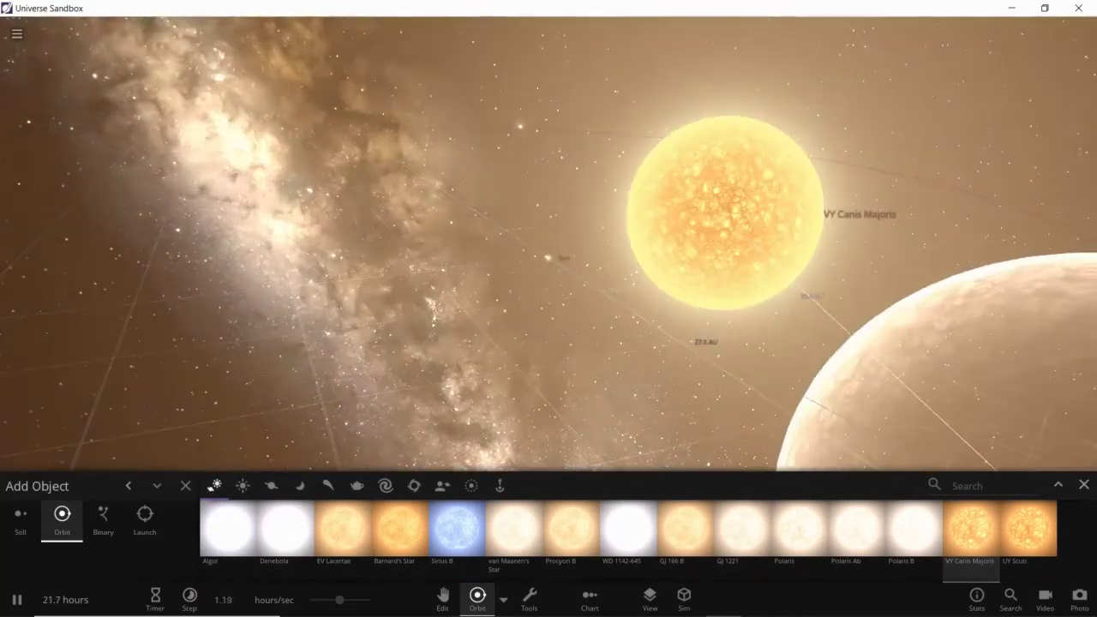
pyautogui.click(1028, 530)
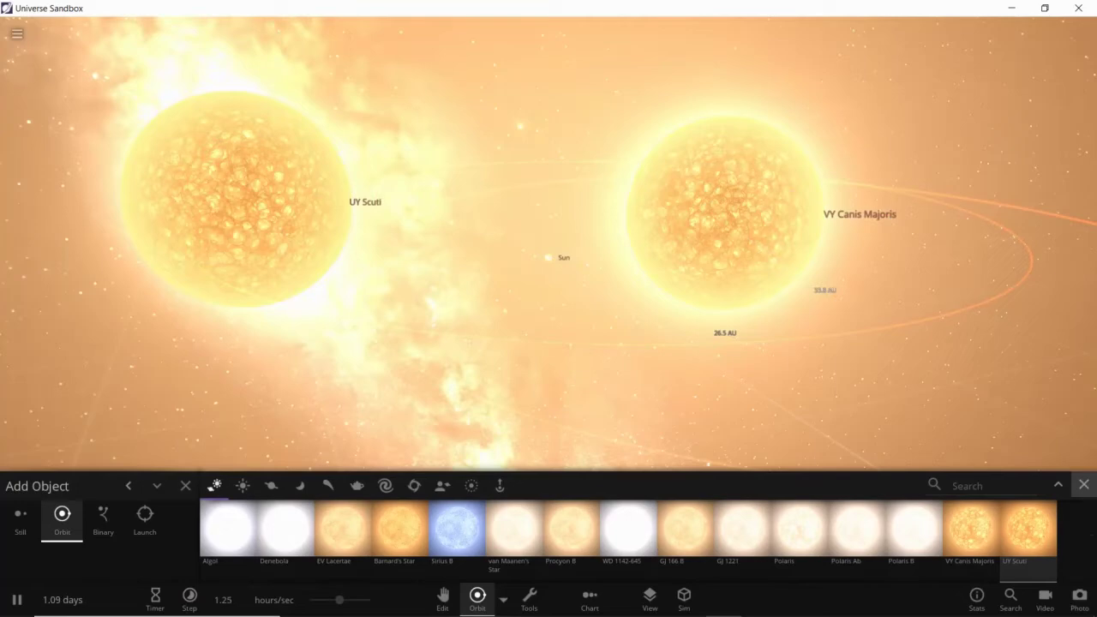
# Step: Close the object catalogue and compare UY Scuti, VY Canis Majoris and the Sun from far away and up close
pyautogui.click(1083, 485)
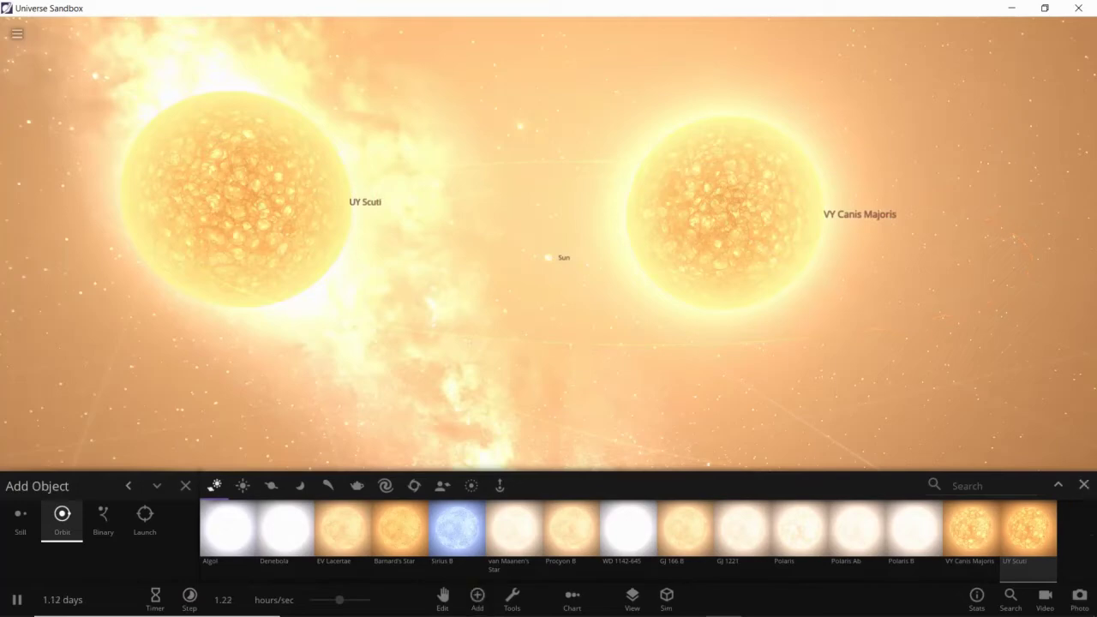
pyautogui.scroll(-10, 866, 571)
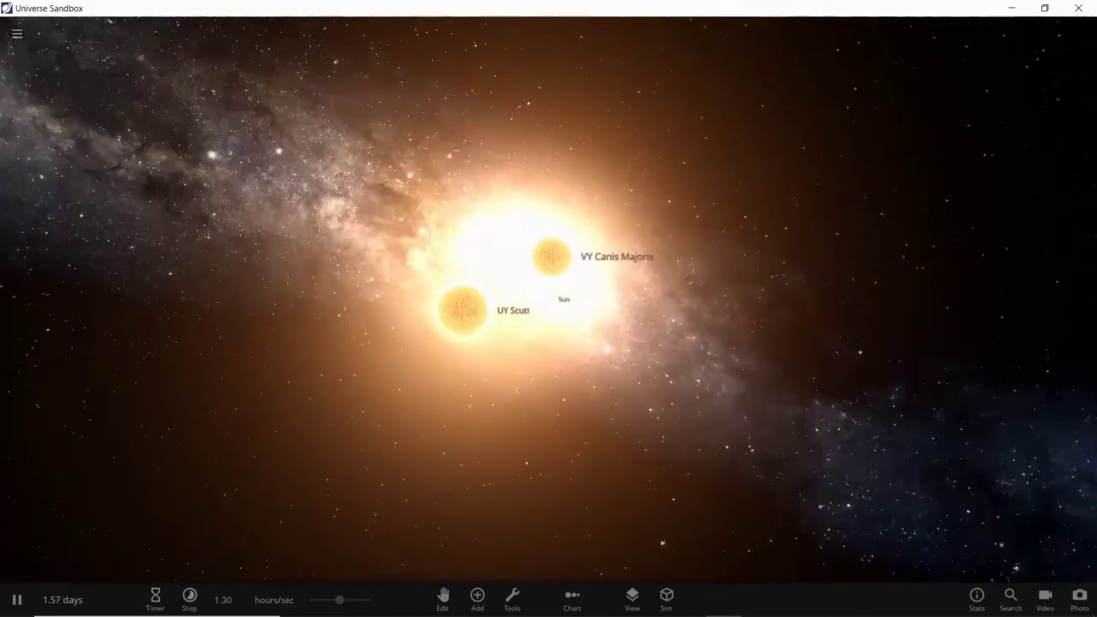
pyautogui.scroll(4, 548, 299)
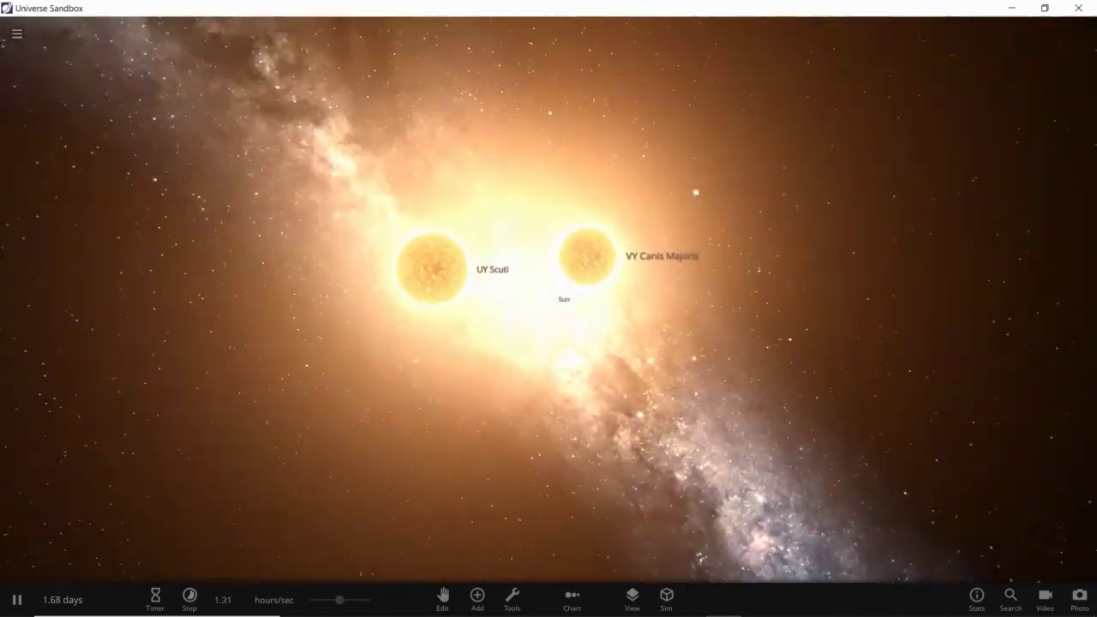
pyautogui.scroll(-3, 549, 299)
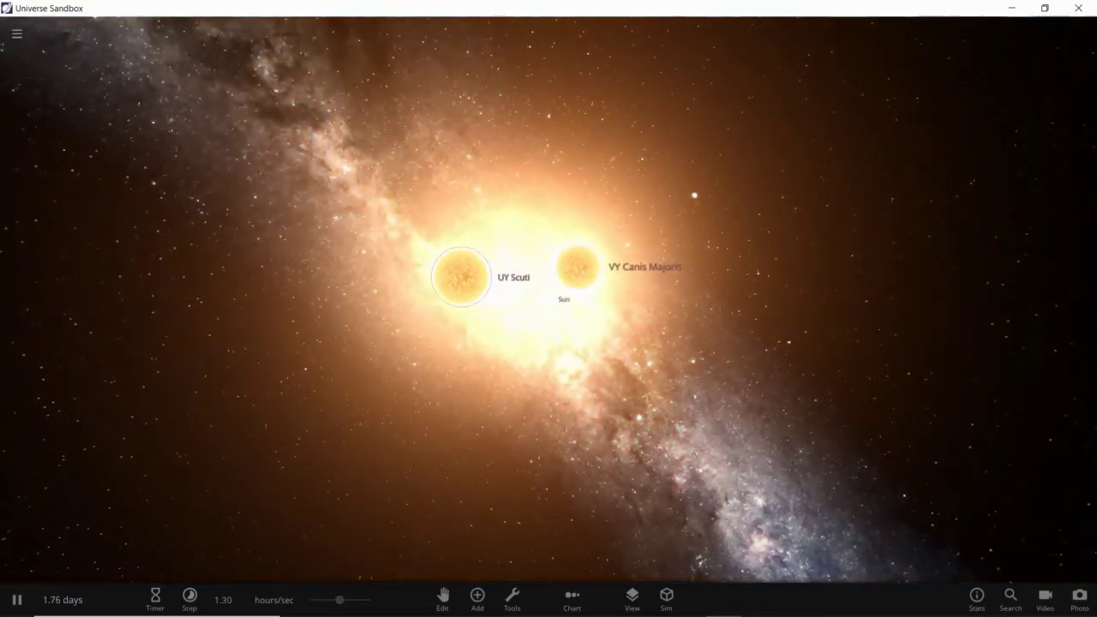
pyautogui.scroll(8, 548, 299)
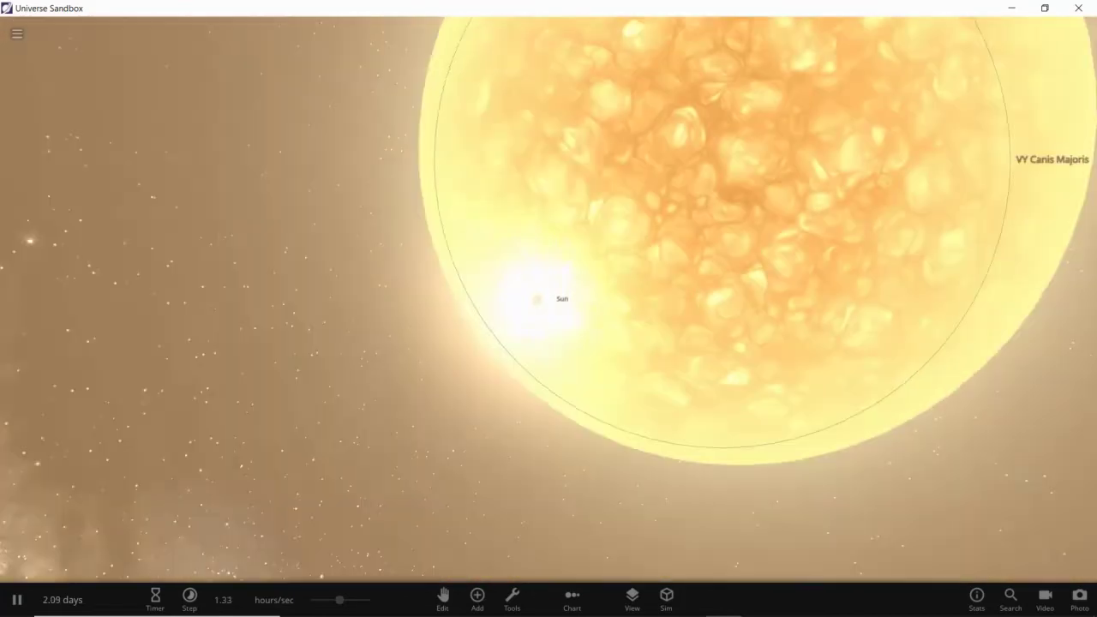
pyautogui.scroll(-2, 548, 299)
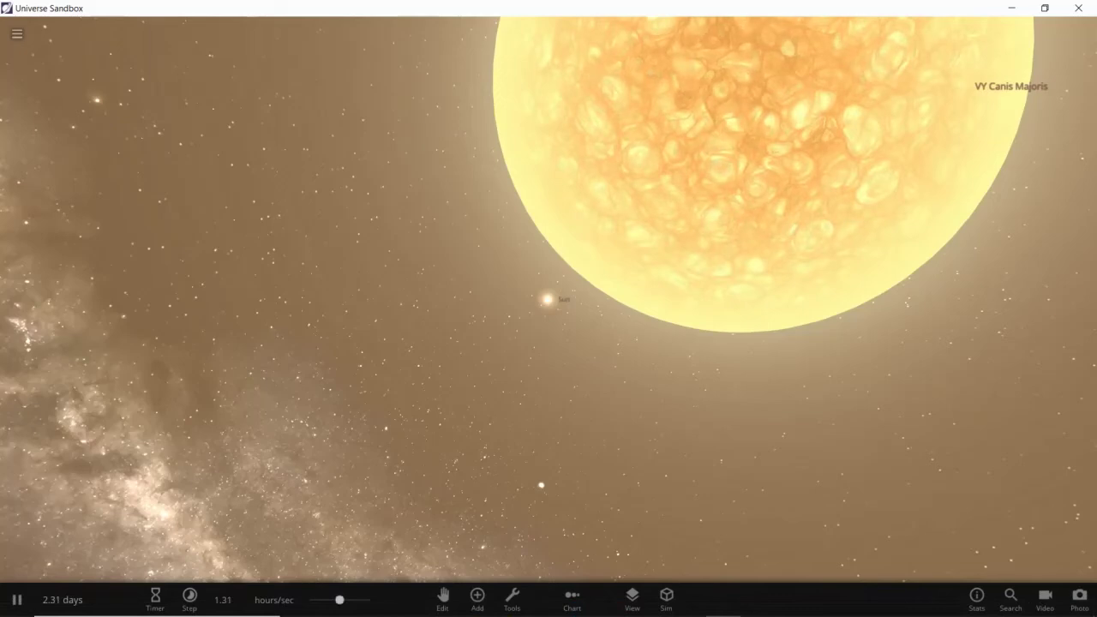
# Step: Speed up the simulation to about 1.38 days/sec and hide the interface for an unobstructed view of the stars
pyautogui.moveTo(339, 600); pyautogui.dragTo(368, 600)
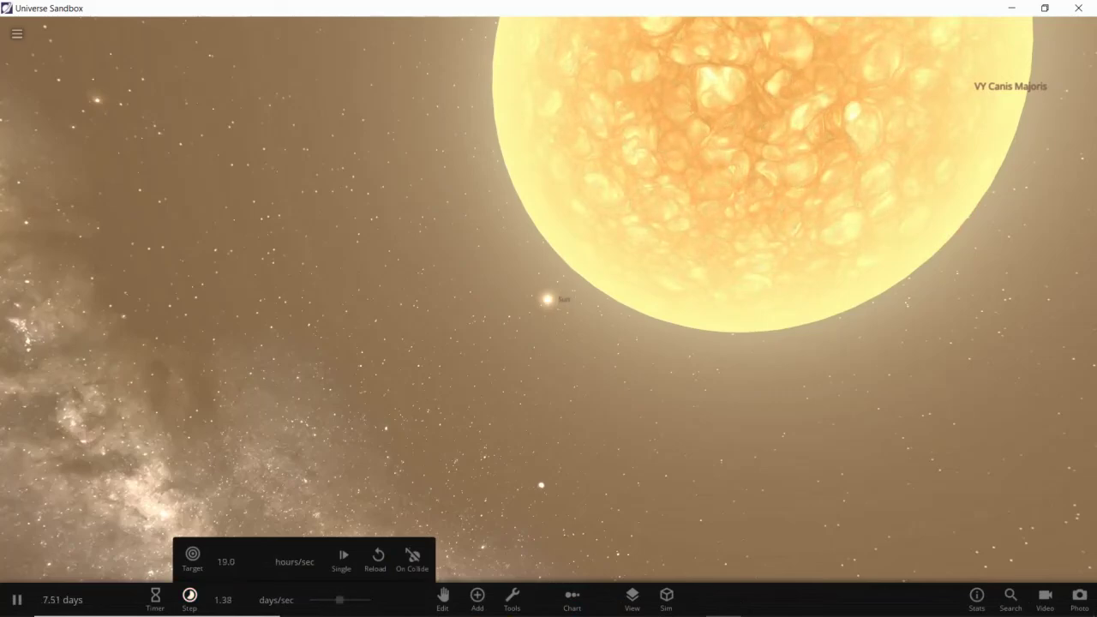
pyautogui.press('u')
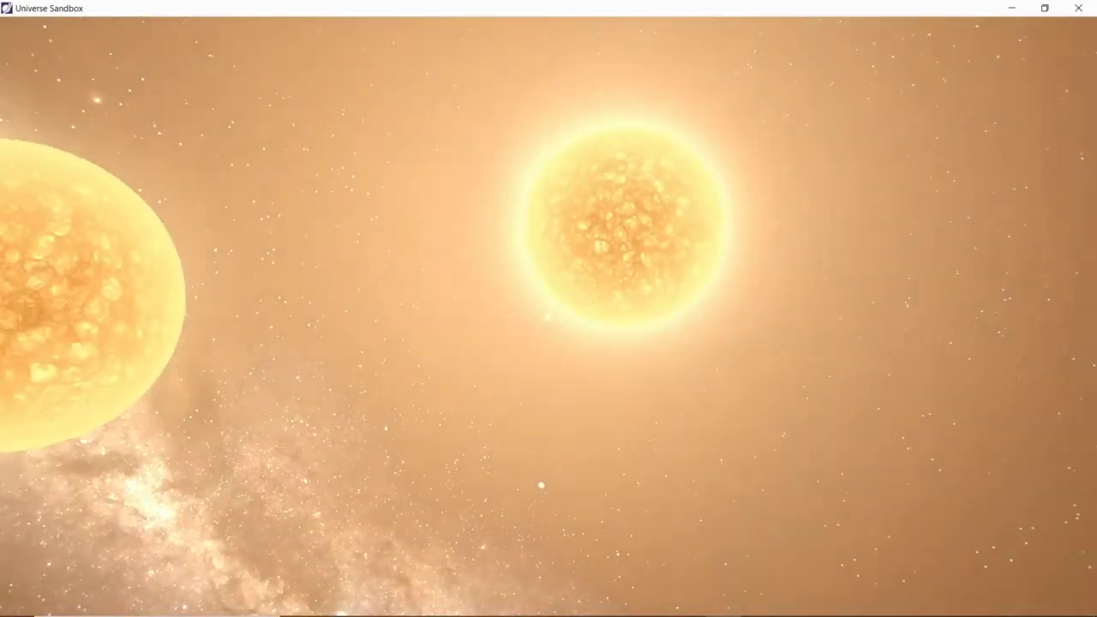